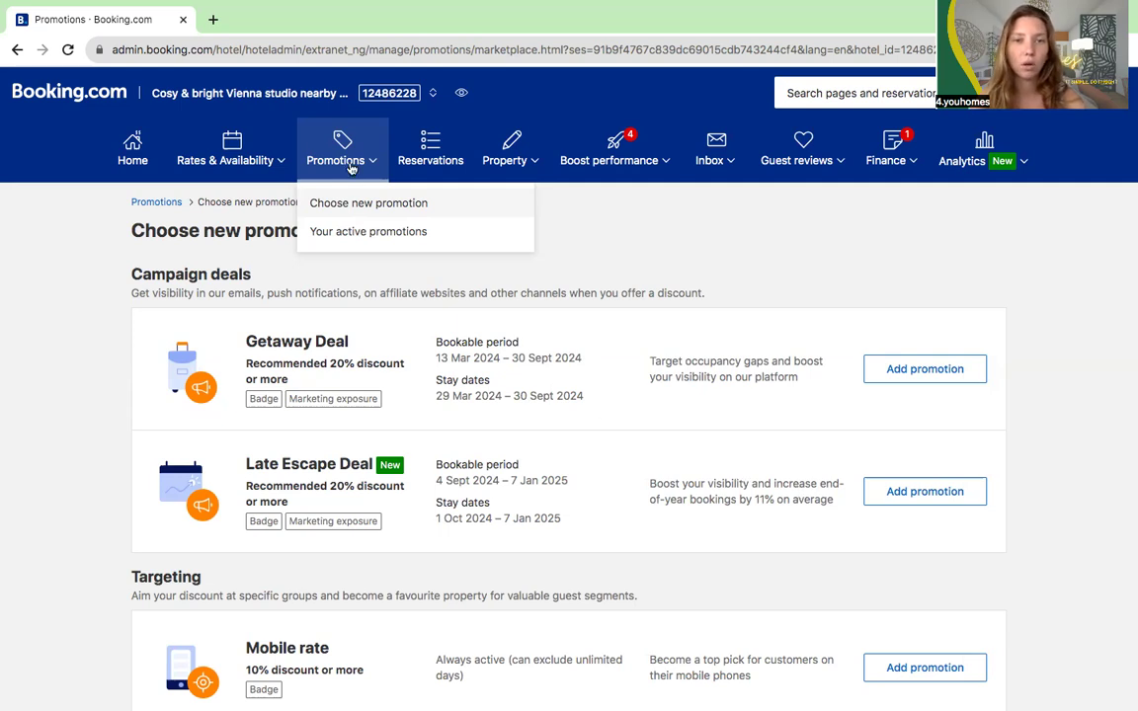
pyautogui.click(203, 148)
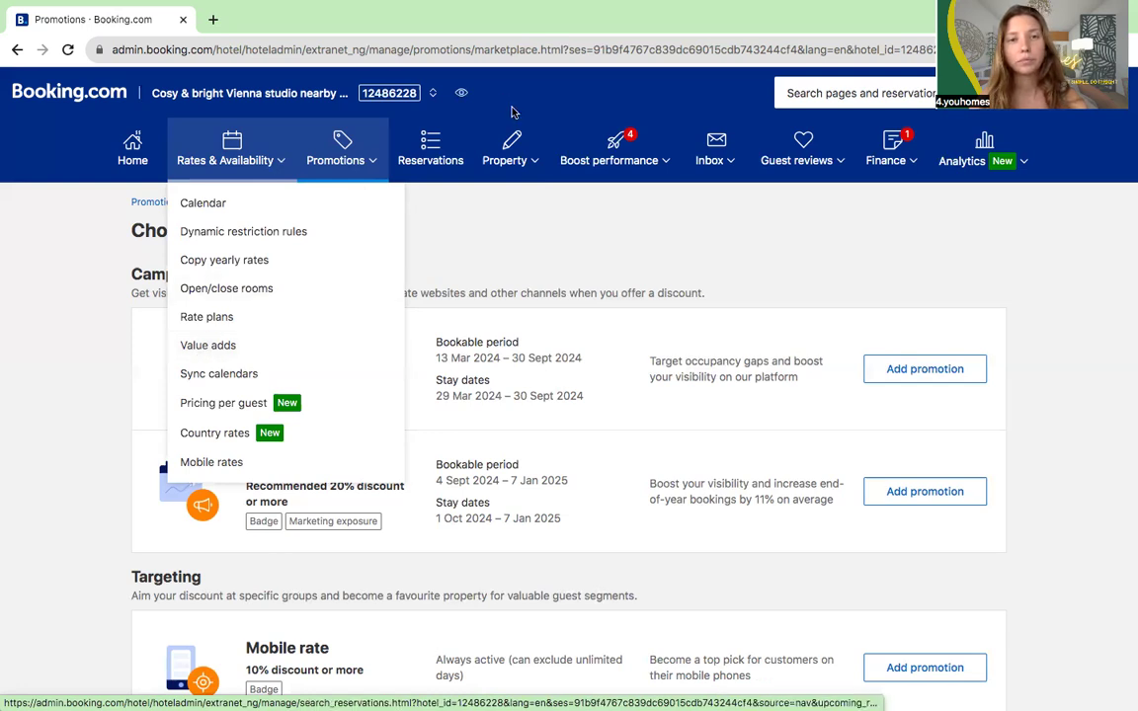
pyautogui.moveTo(364, 176)
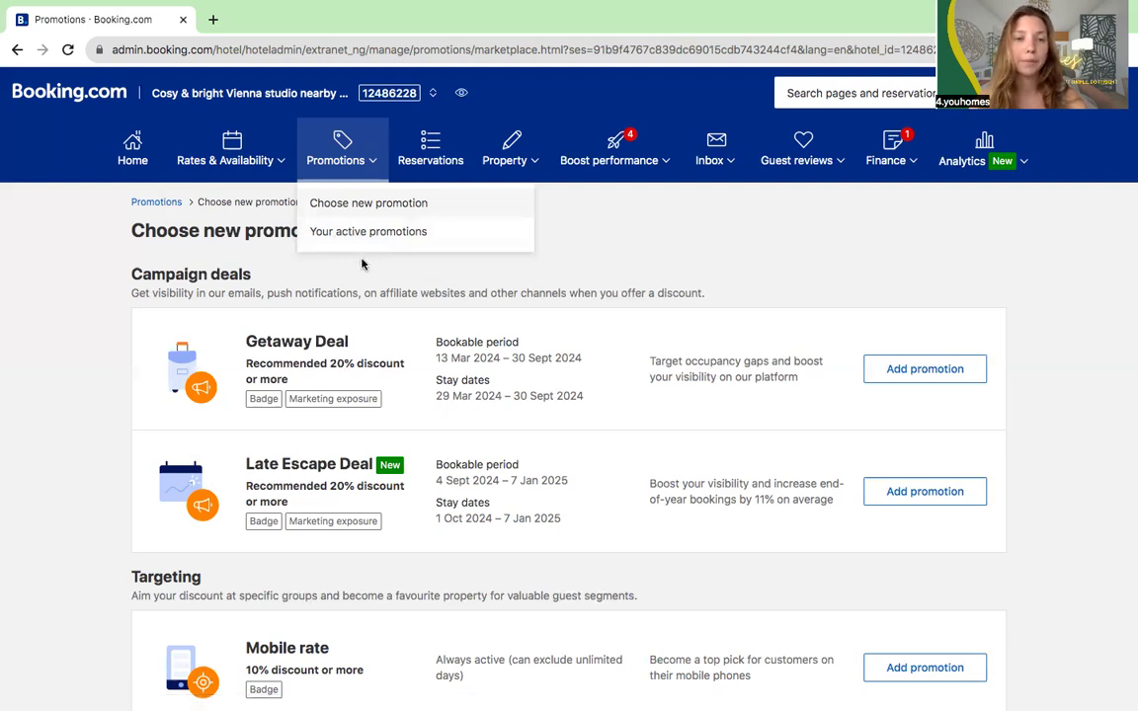
pyautogui.scroll(-1, 362, 271)
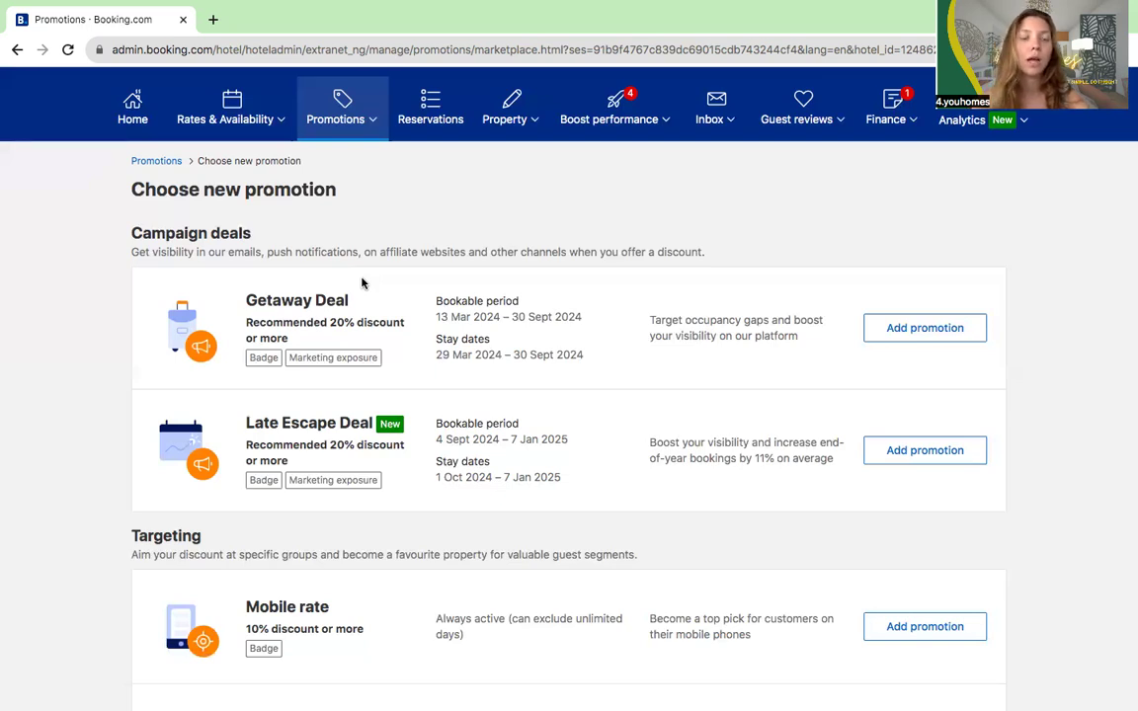
pyautogui.scroll(-2, 208, 247)
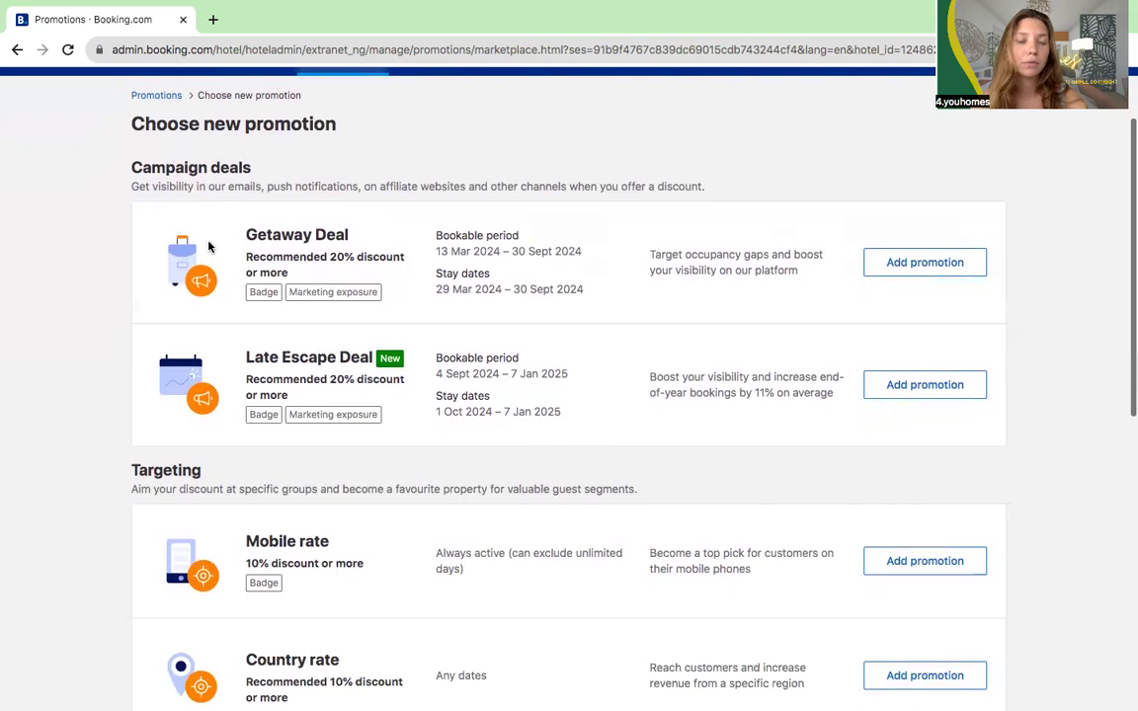
pyautogui.scroll(-6, 185, 381)
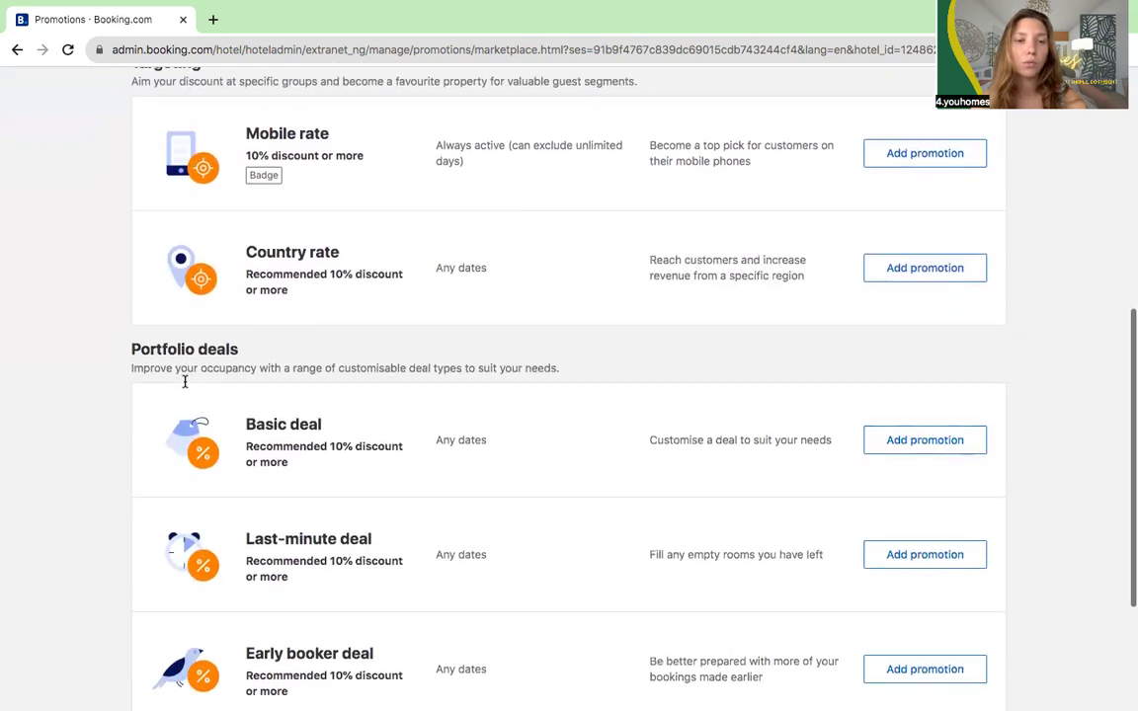
pyautogui.moveTo(132, 357); pyautogui.dragTo(362, 360)
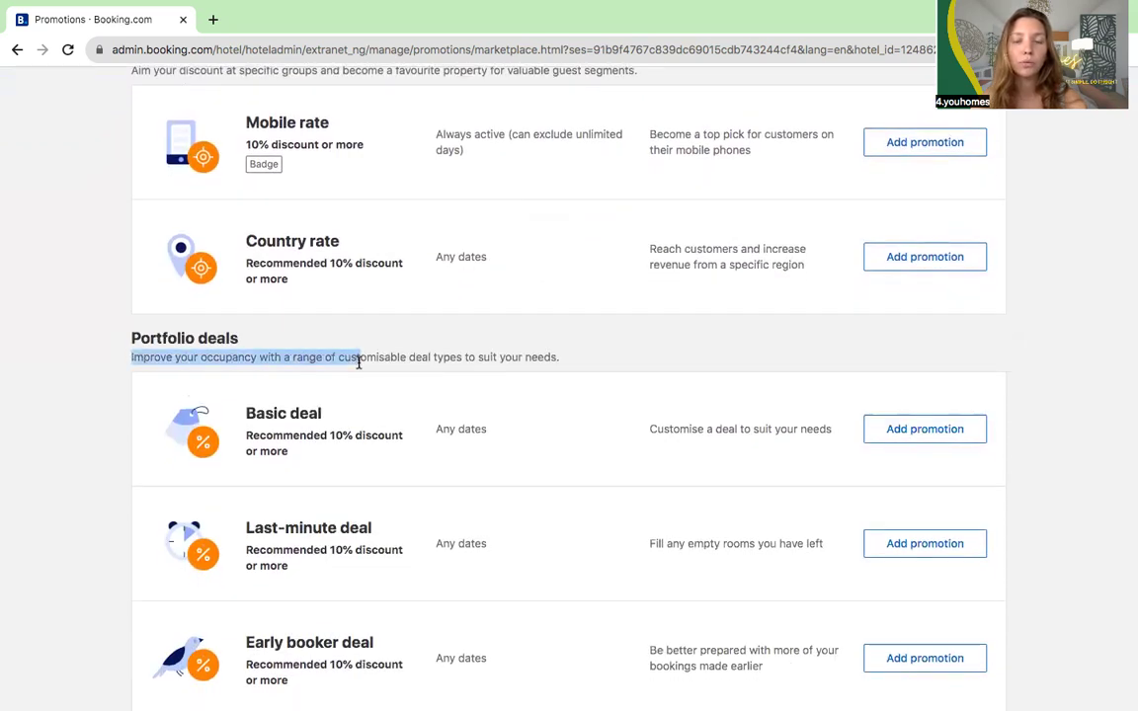
pyautogui.click(302, 343)
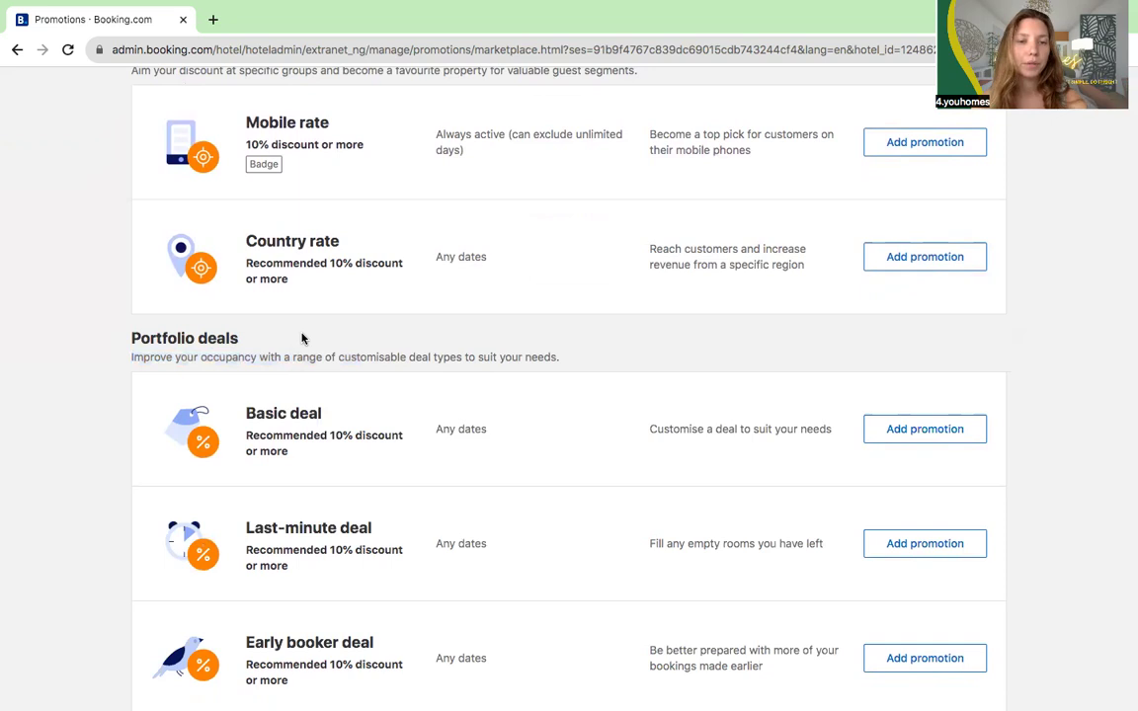
pyautogui.scroll(-3, 302, 339)
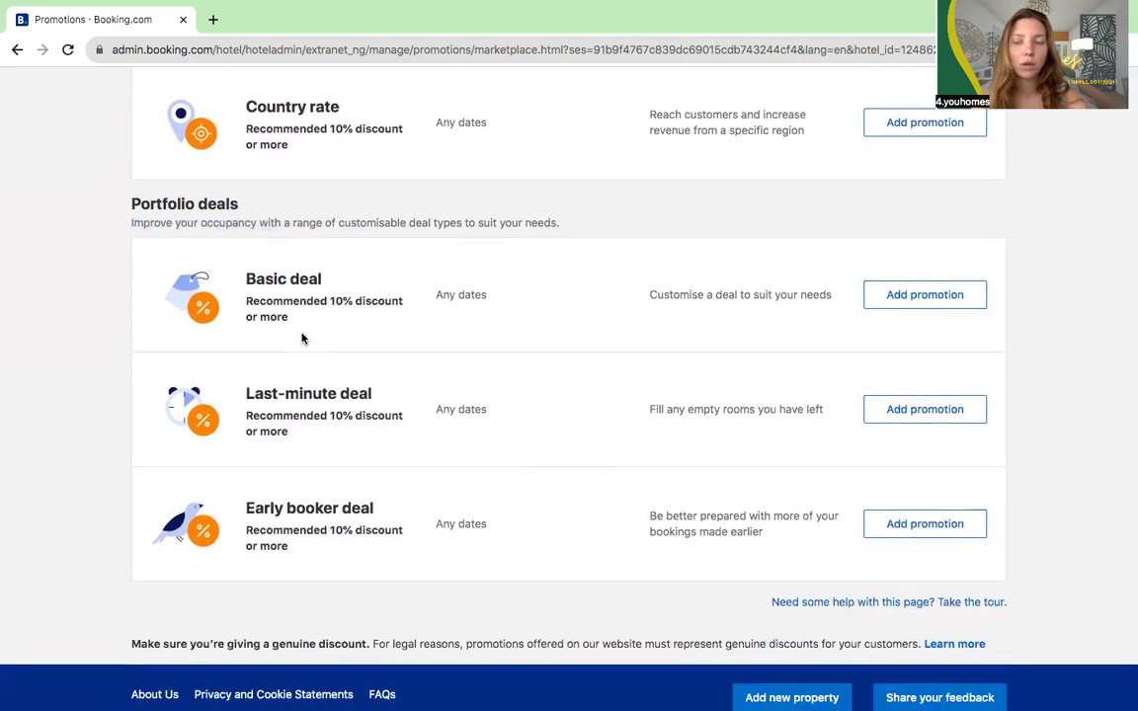
pyautogui.scroll(2, 302, 339)
pyautogui.scroll(6, 302, 339)
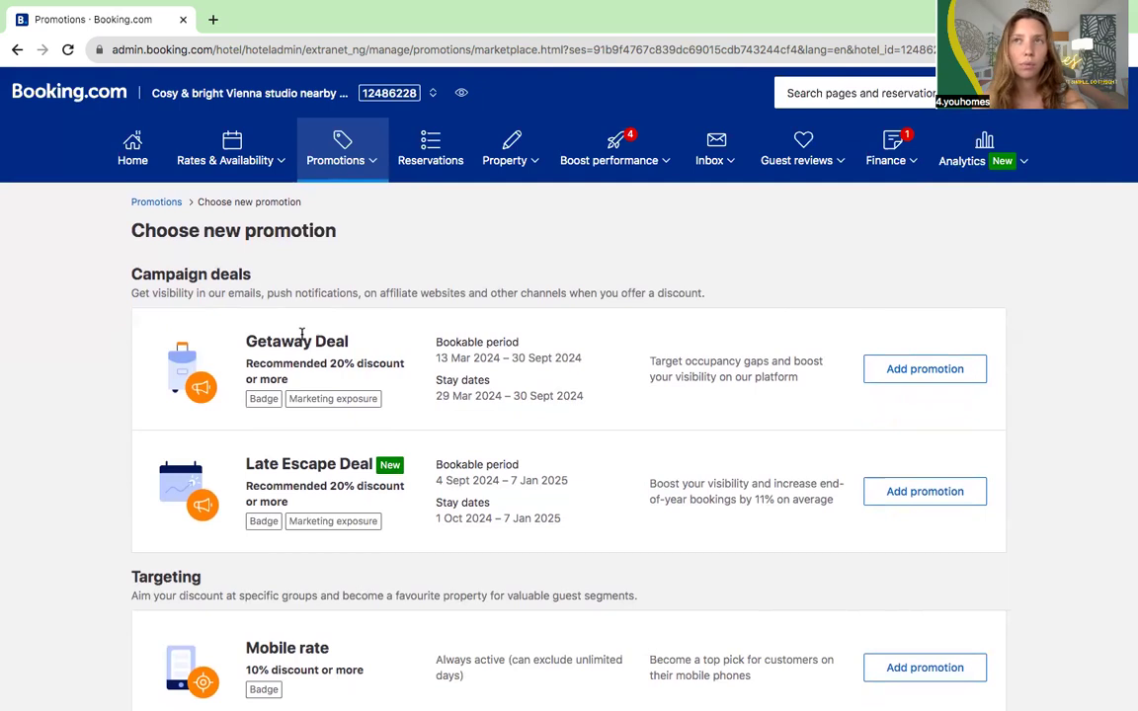
pyautogui.scroll(-1, 302, 339)
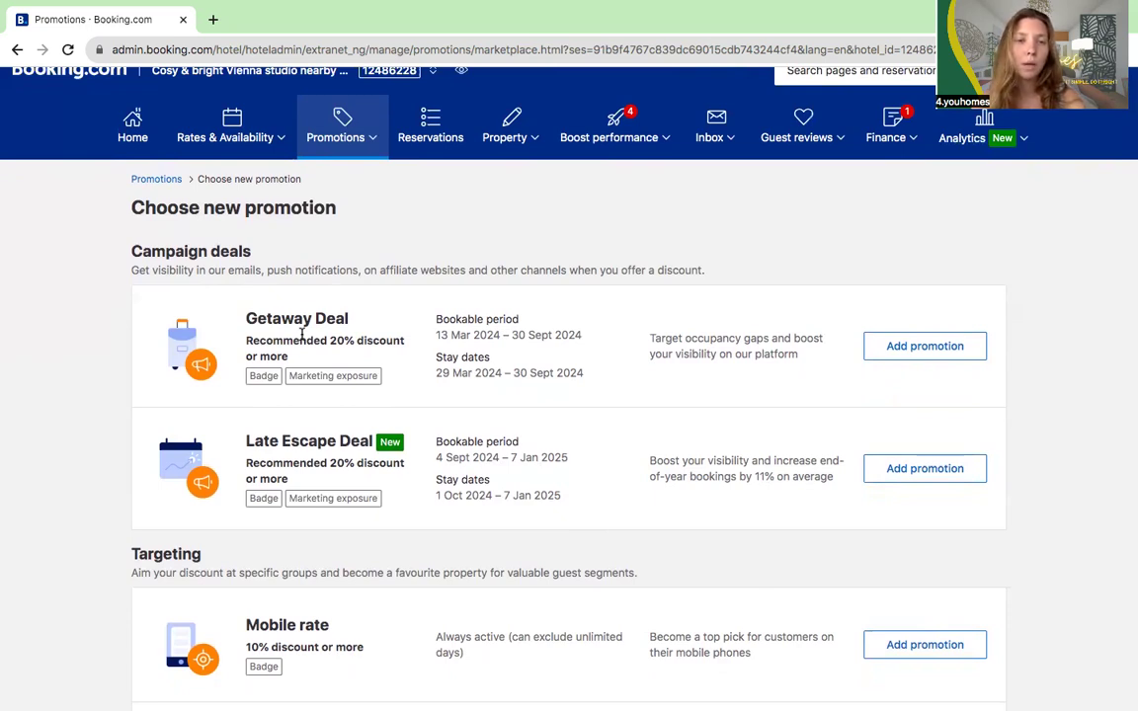
pyautogui.scroll(-6, 303, 335)
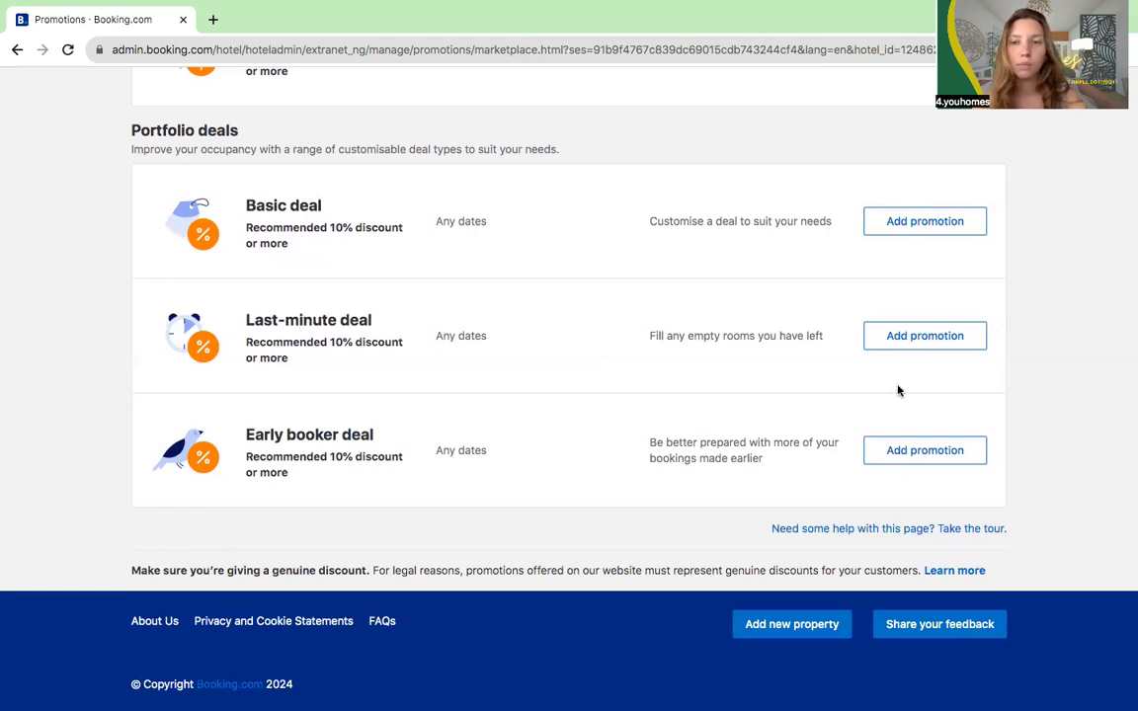
# Step: Start an early booker deal and look over its form, prefilled with 30 days and 10%
pyautogui.click(886, 453)
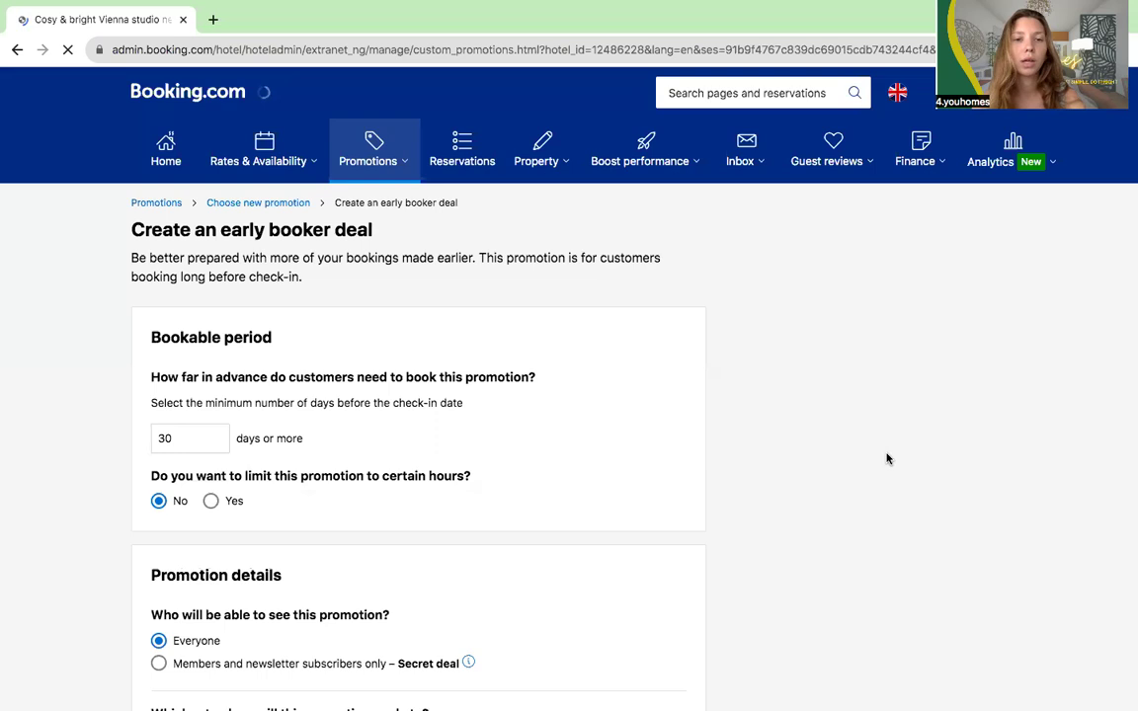
pyautogui.scroll(-1, 399, 402)
pyautogui.scroll(-2, 399, 402)
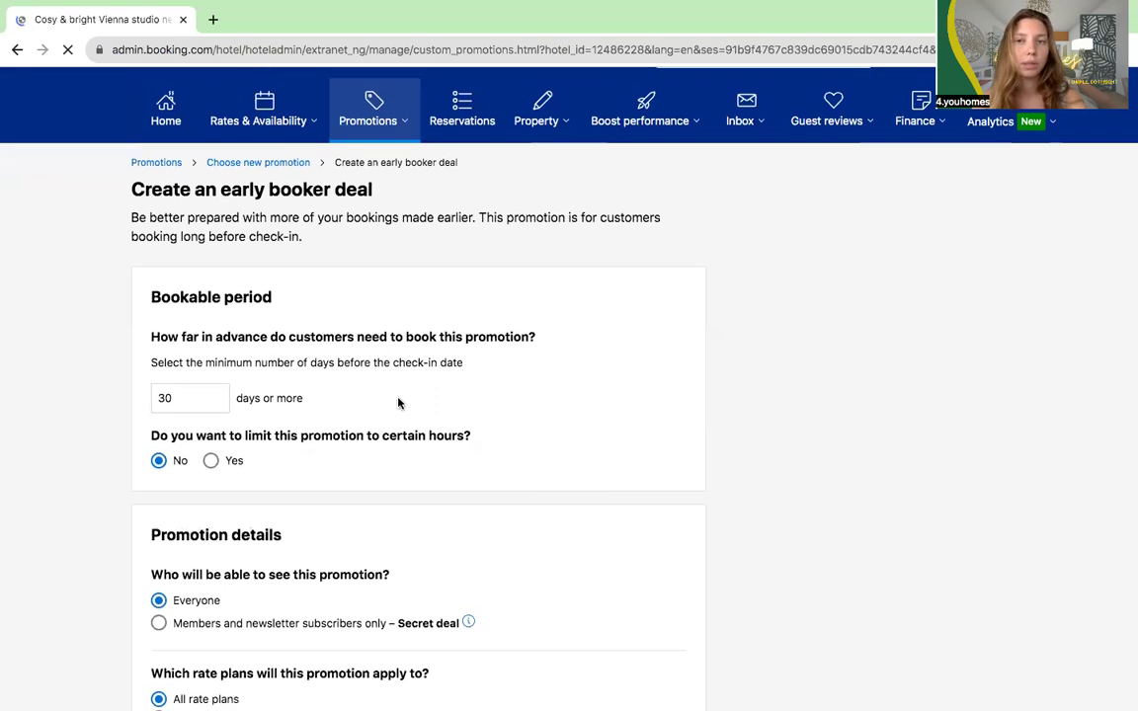
pyautogui.scroll(-1, 399, 402)
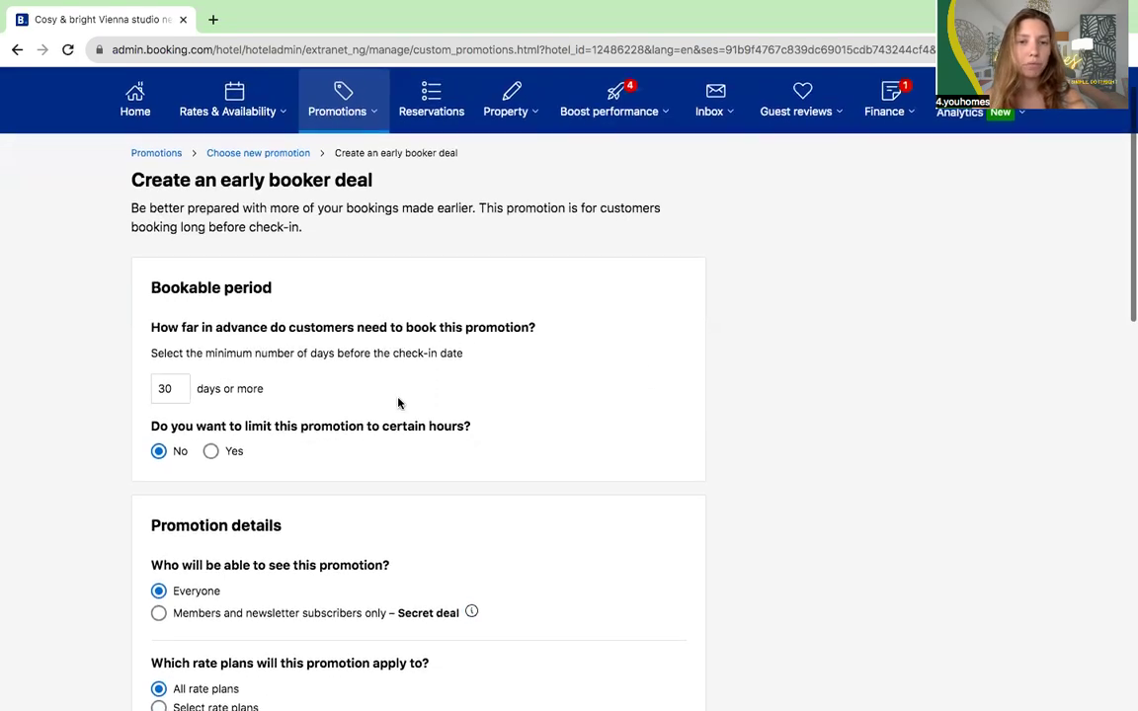
pyautogui.scroll(1, 399, 402)
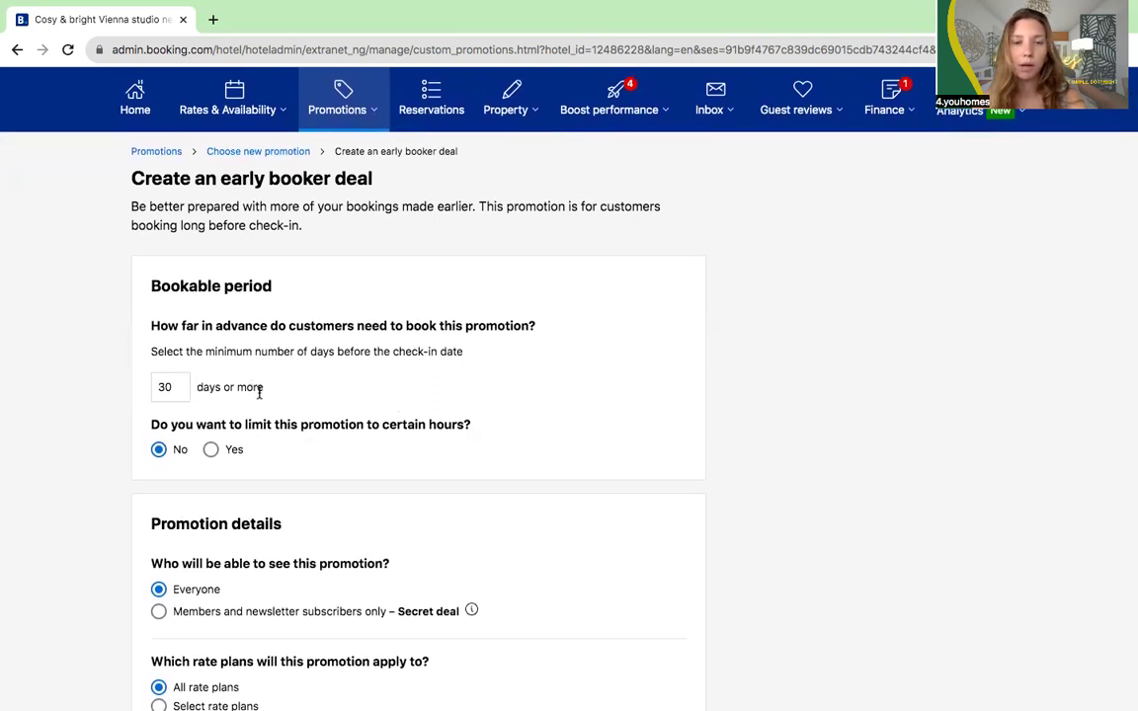
pyautogui.scroll(-2, 258, 388)
pyautogui.scroll(-3, 259, 390)
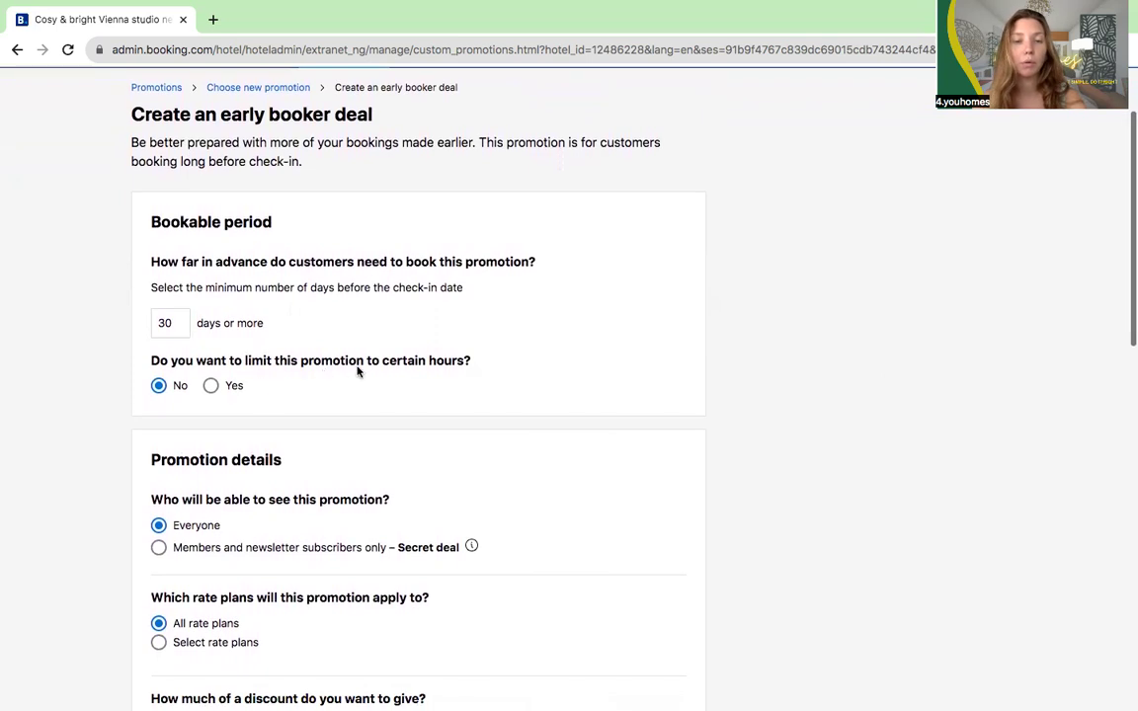
pyautogui.scroll(-2, 354, 365)
pyautogui.scroll(-2, 356, 365)
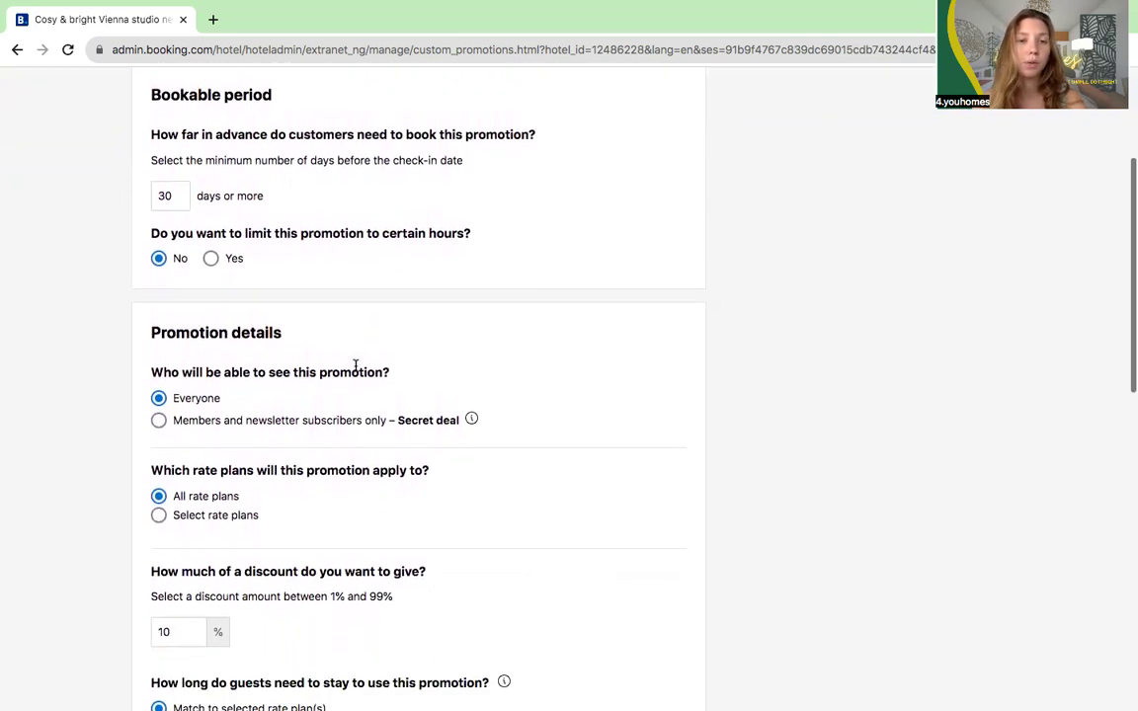
pyautogui.scroll(-2, 336, 431)
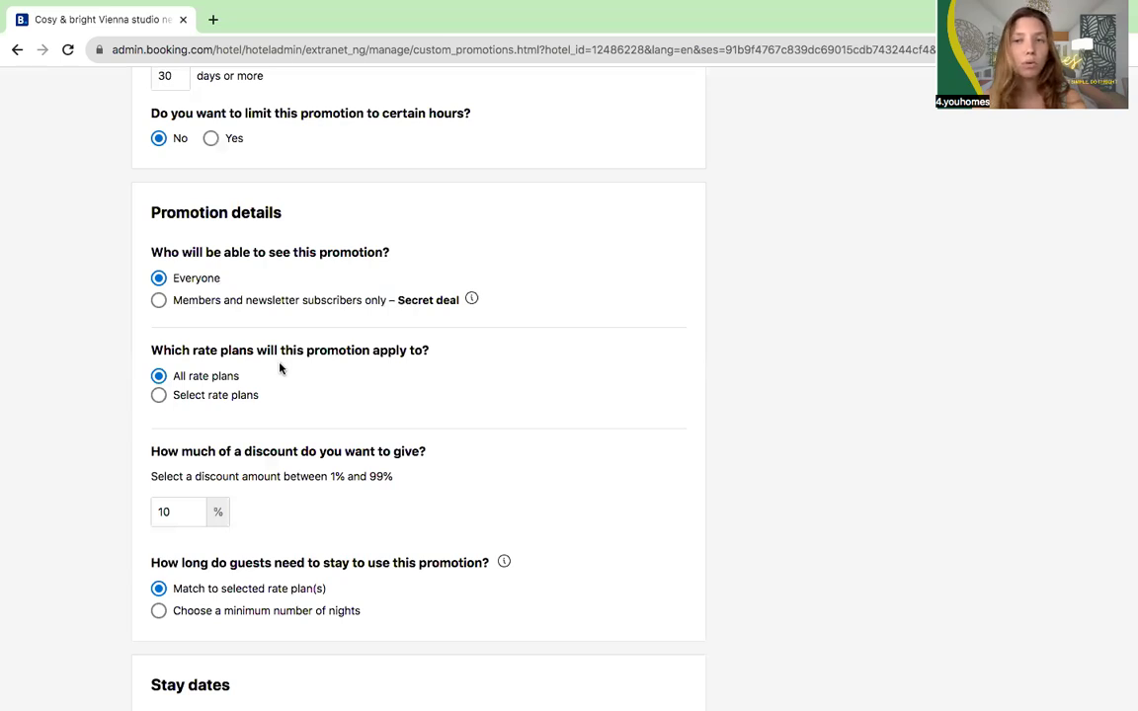
pyautogui.click(210, 396)
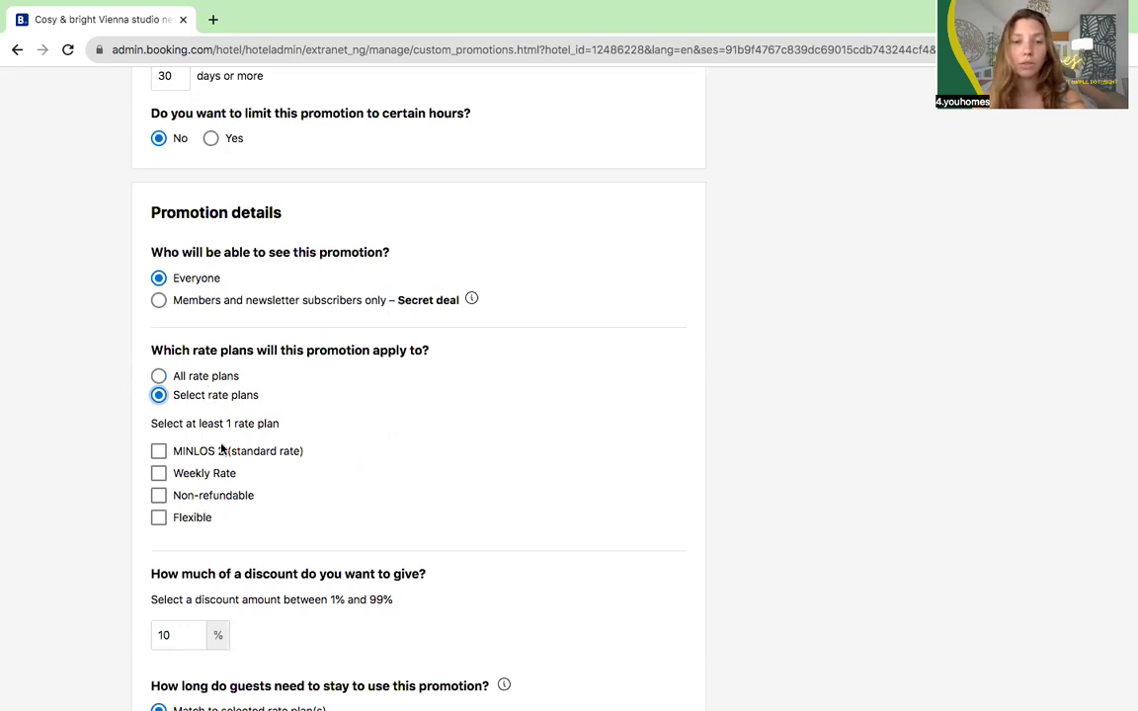
pyautogui.click(224, 380)
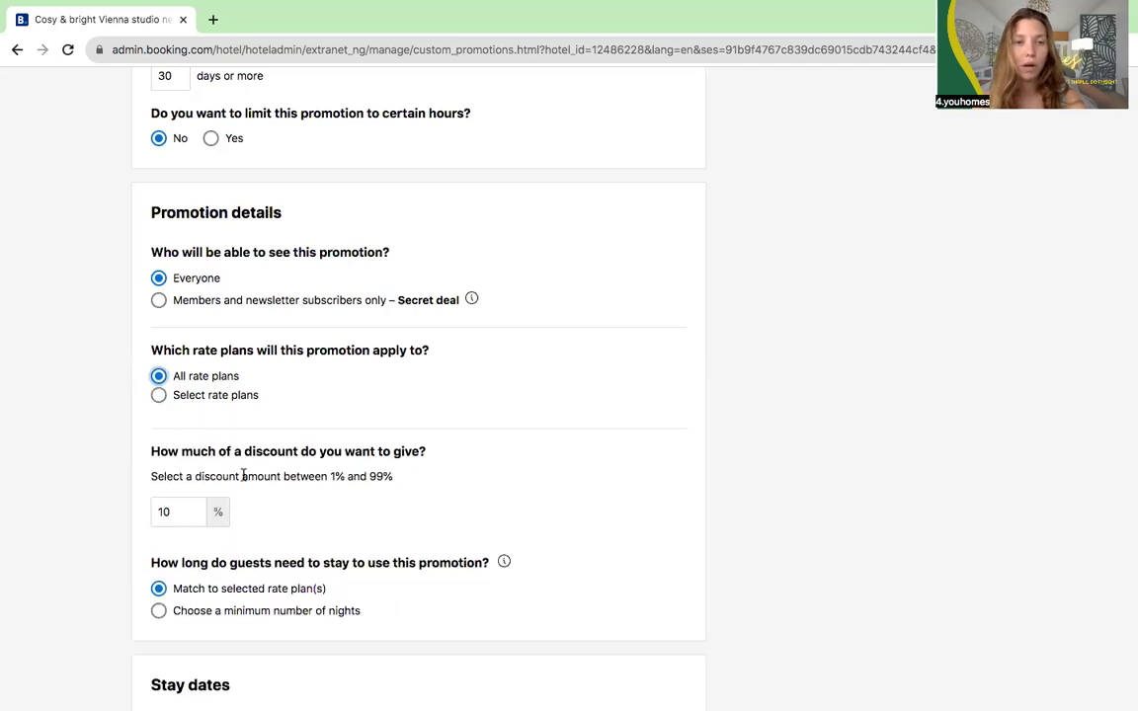
pyautogui.scroll(-1, 242, 464)
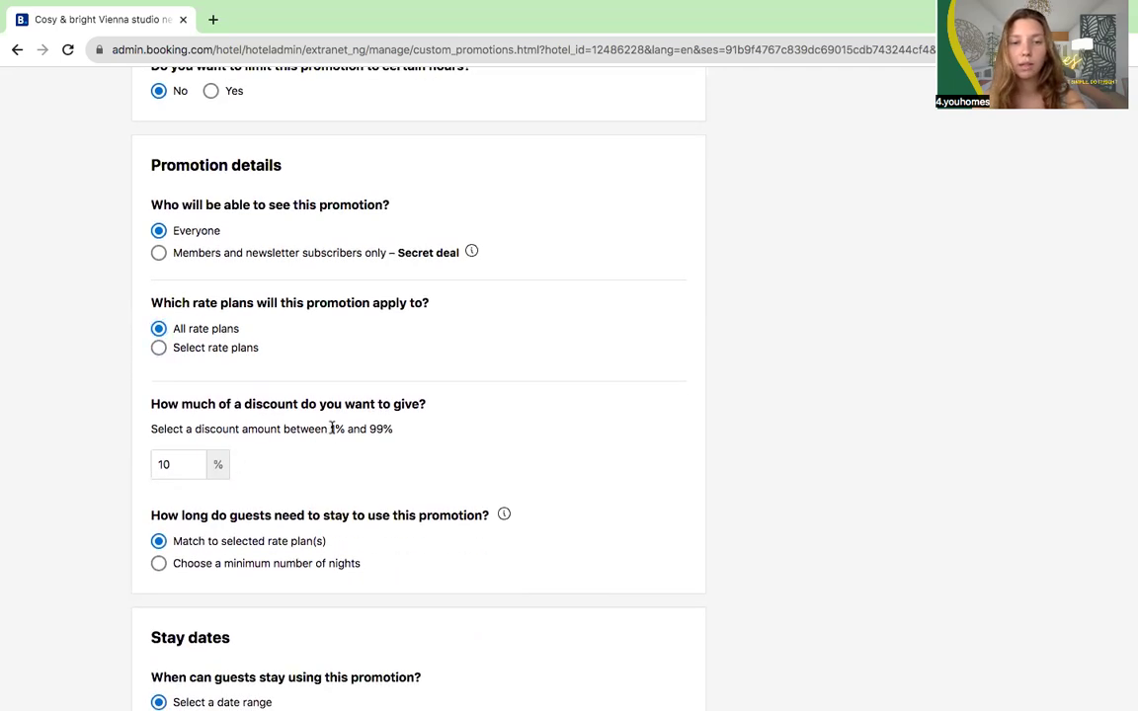
pyautogui.moveTo(331, 429); pyautogui.dragTo(411, 432)
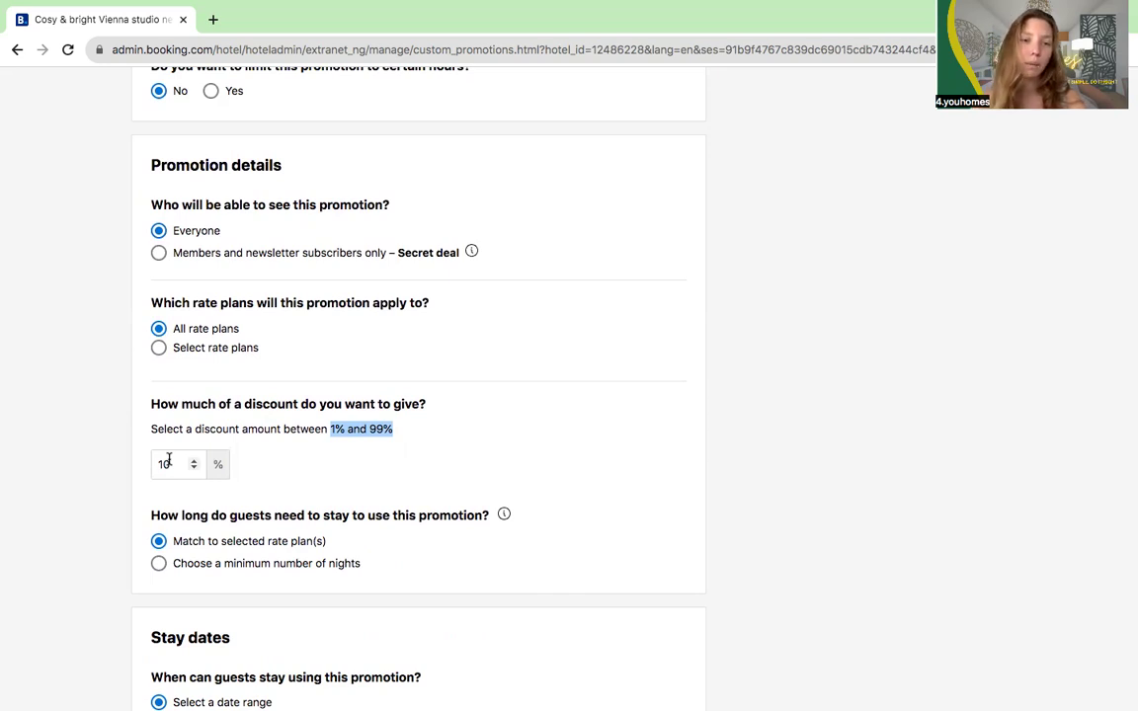
pyautogui.scroll(-2, 210, 536)
pyautogui.scroll(-4, 207, 536)
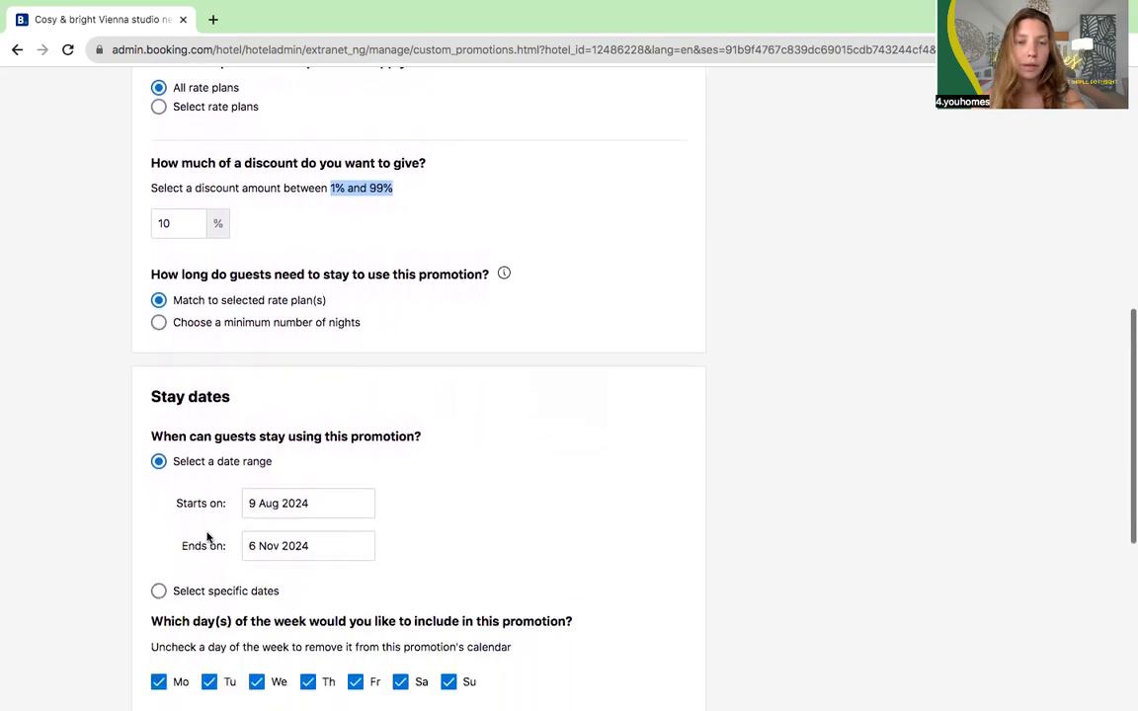
pyautogui.scroll(-1, 208, 536)
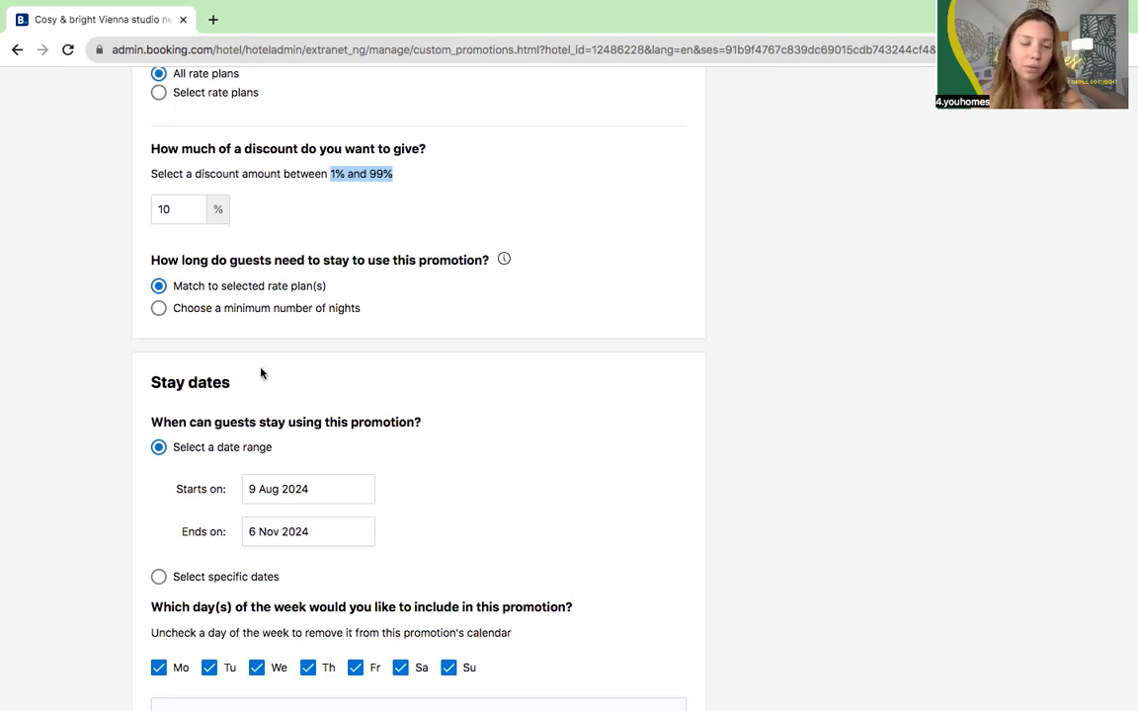
pyautogui.scroll(-2, 259, 371)
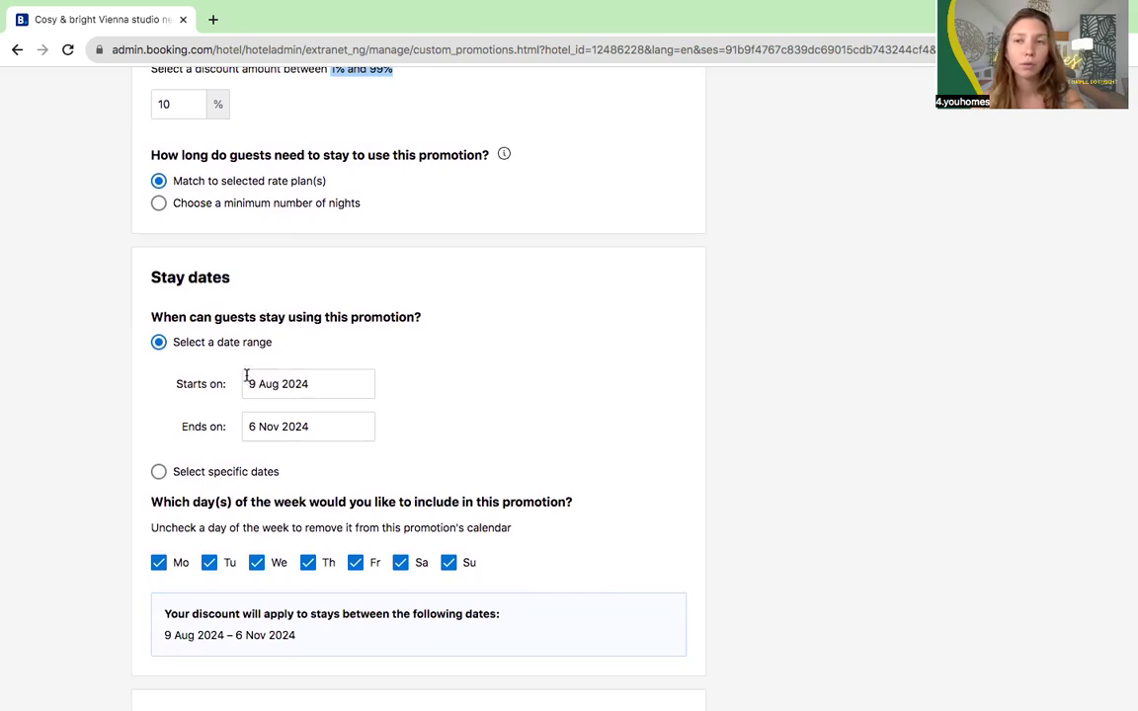
pyautogui.scroll(-1, 249, 425)
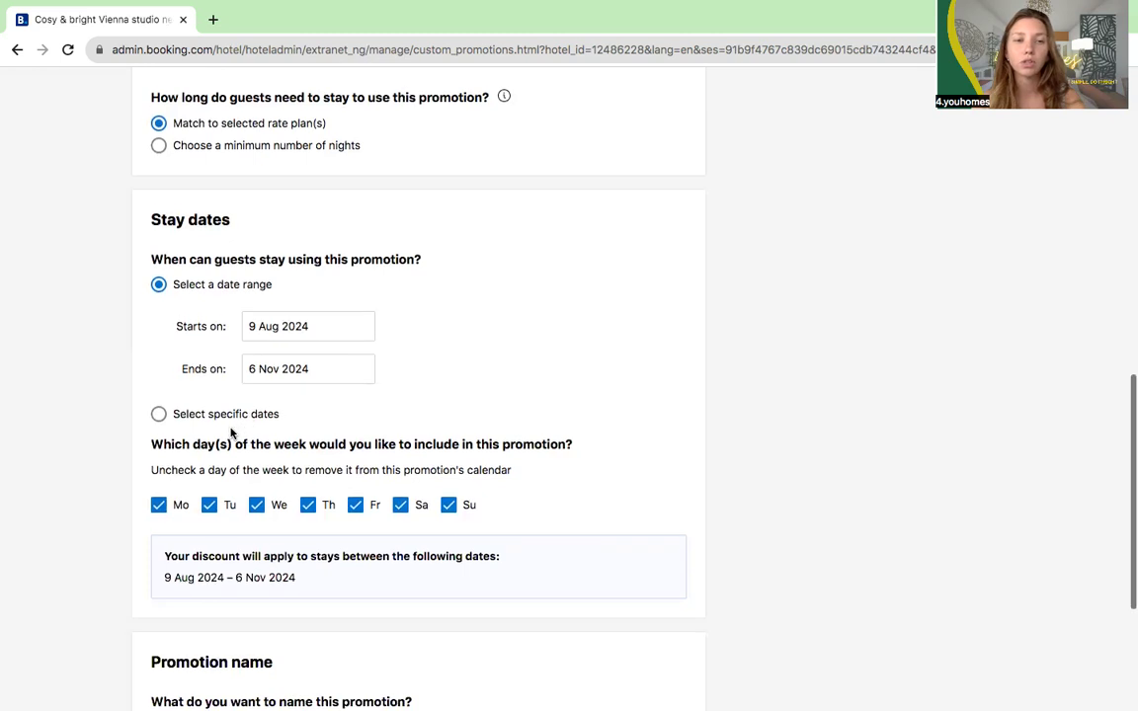
pyautogui.scroll(-1, 231, 432)
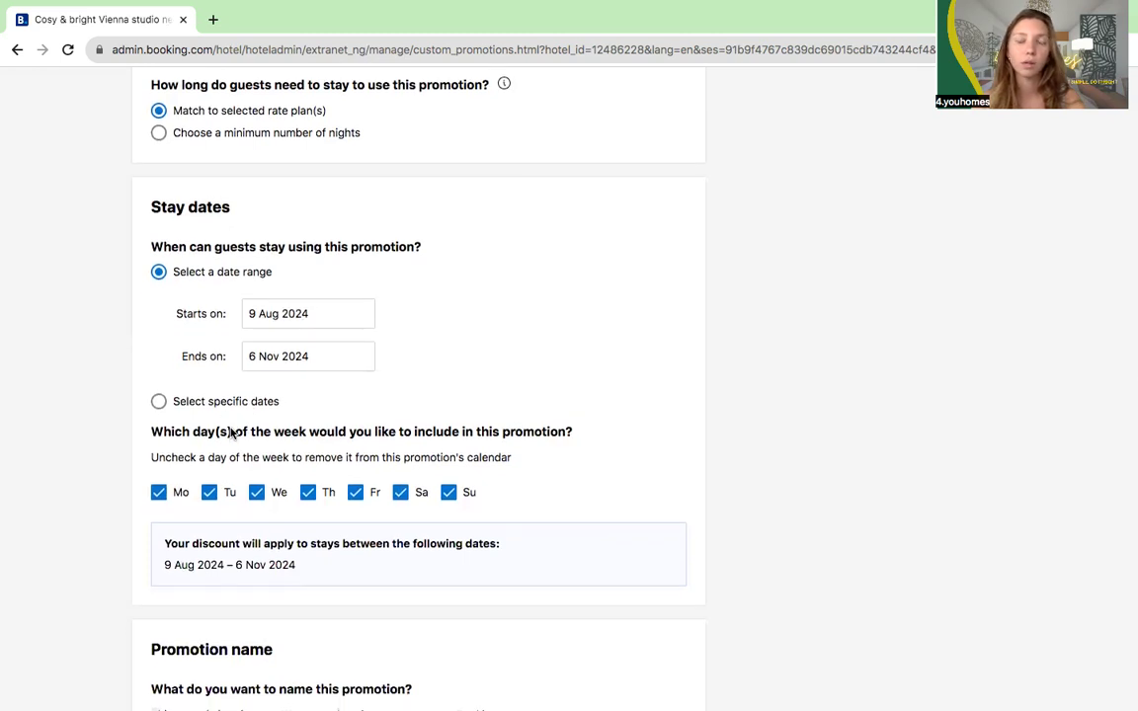
pyautogui.scroll(-1, 231, 432)
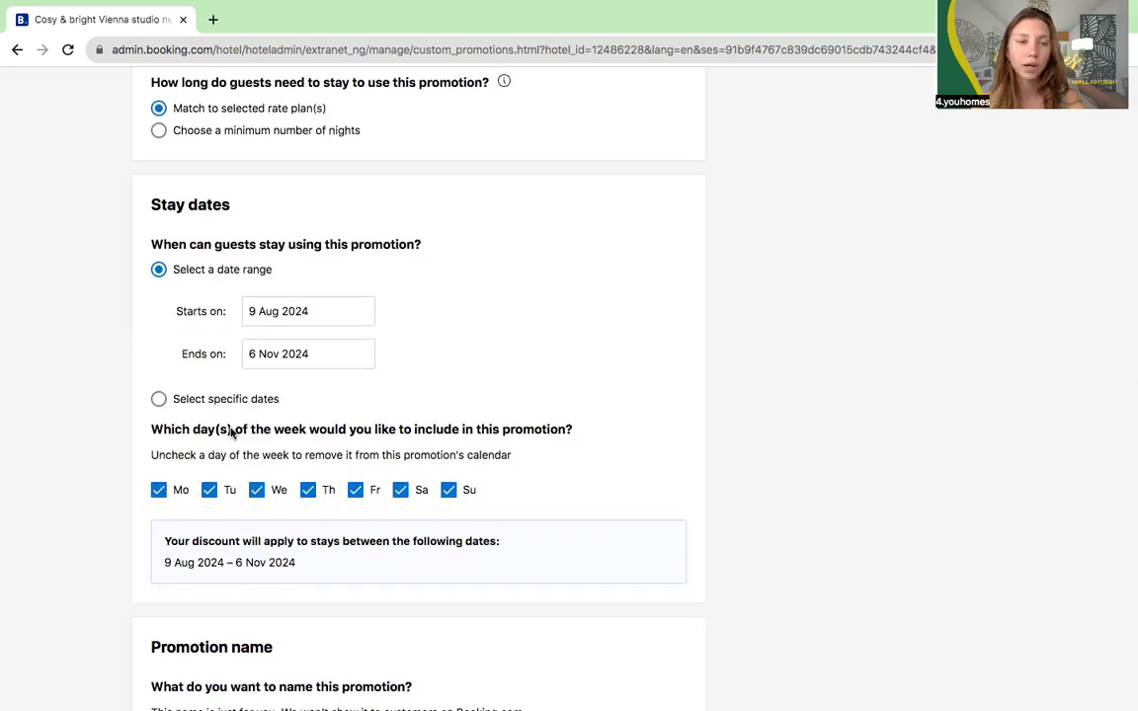
pyautogui.scroll(-1, 230, 431)
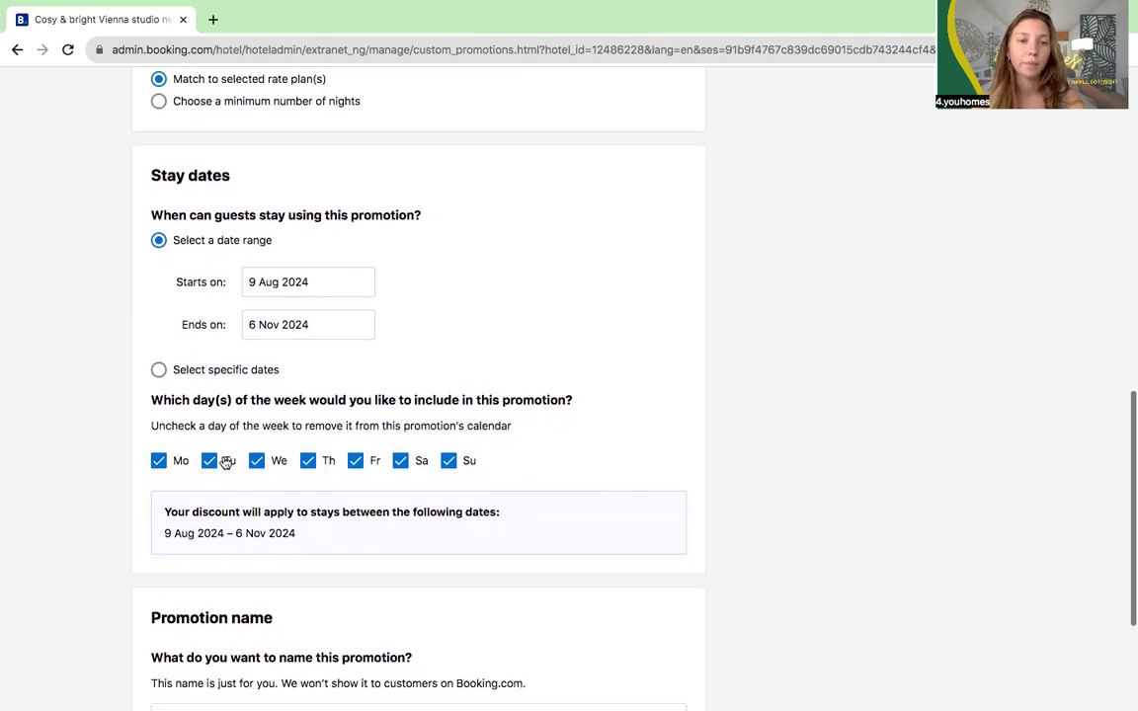
pyautogui.scroll(-3, 229, 472)
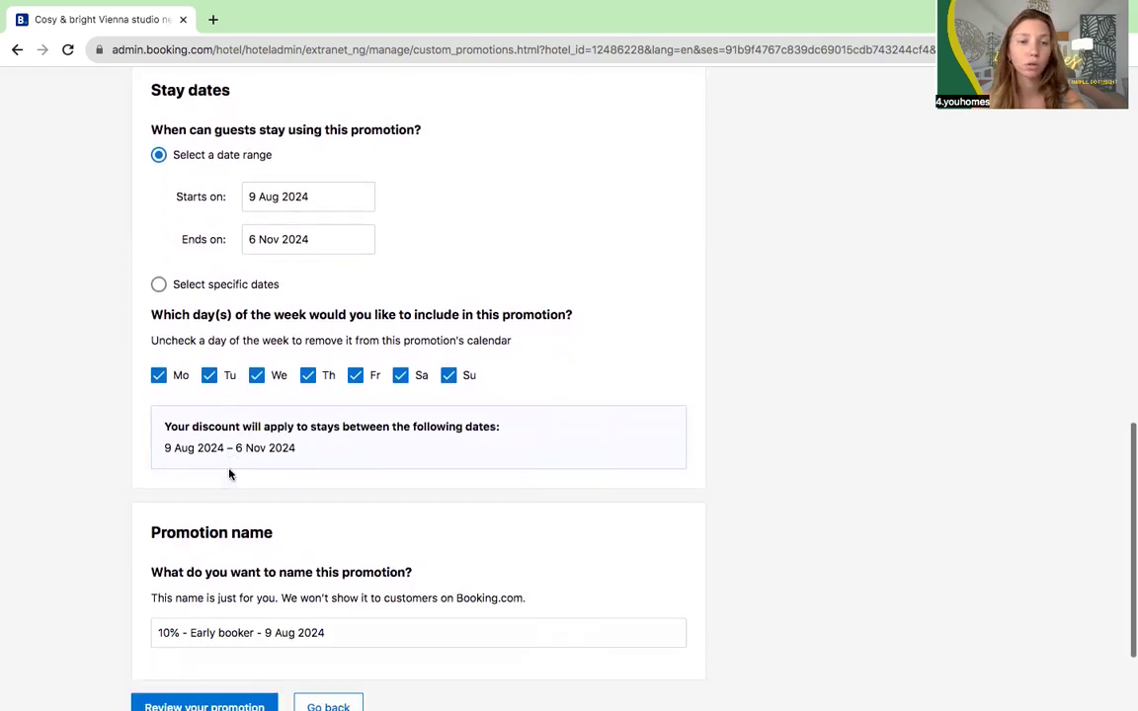
pyautogui.scroll(-1, 229, 474)
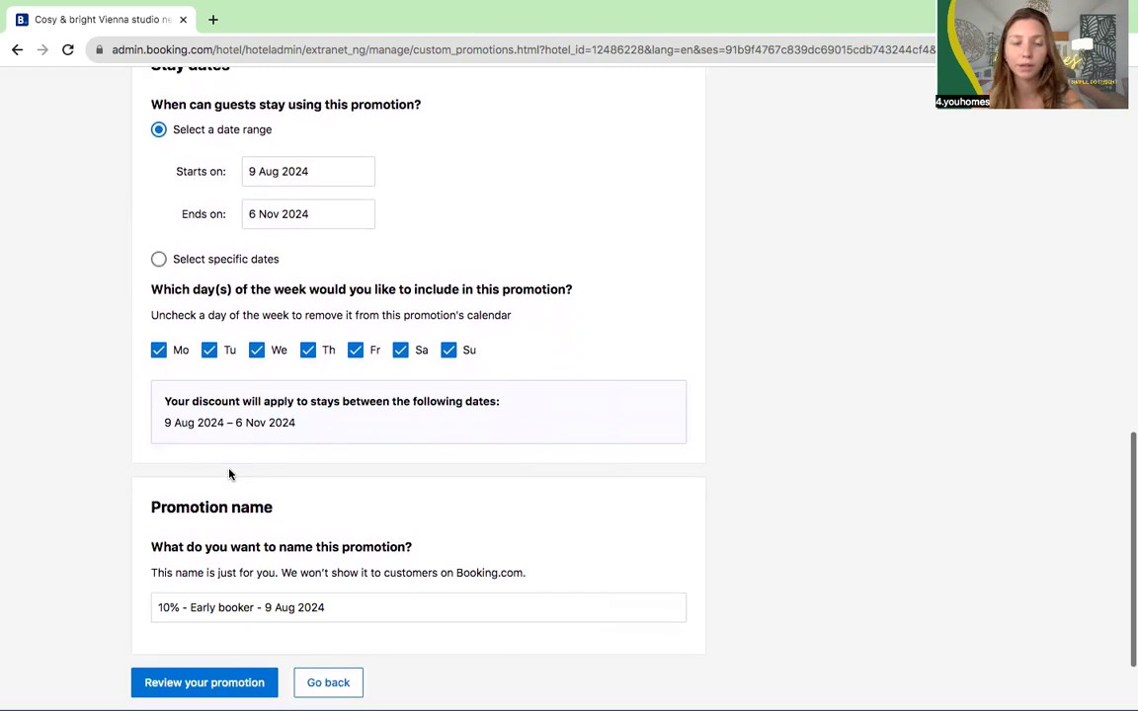
pyautogui.scroll(-1, 229, 474)
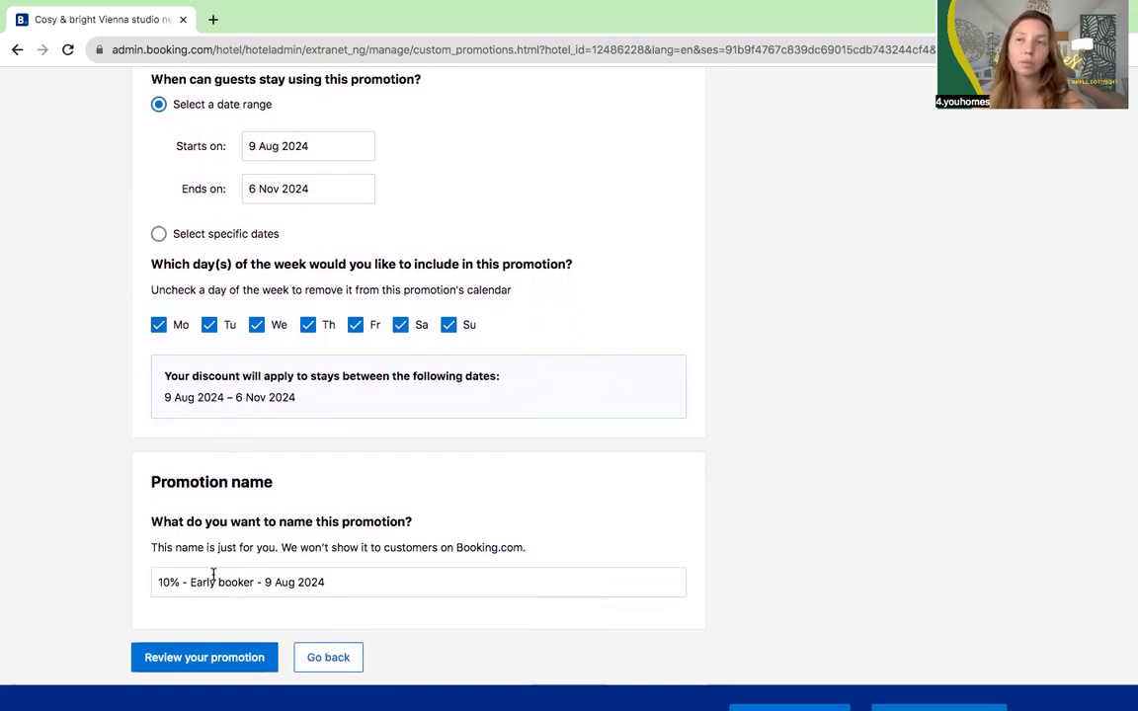
# Step: Change the early booker discount from 10% to 5%
pyautogui.scroll(5, 177, 474)
pyautogui.click(170, 357)
pyautogui.press('BackSpace')
pyautogui.press('BackSpace')
pyautogui.write('5')
pyautogui.click(332, 412)
# Step: Review the promotion overview, then close it without activating the deal
pyautogui.scroll(-5, 332, 413)
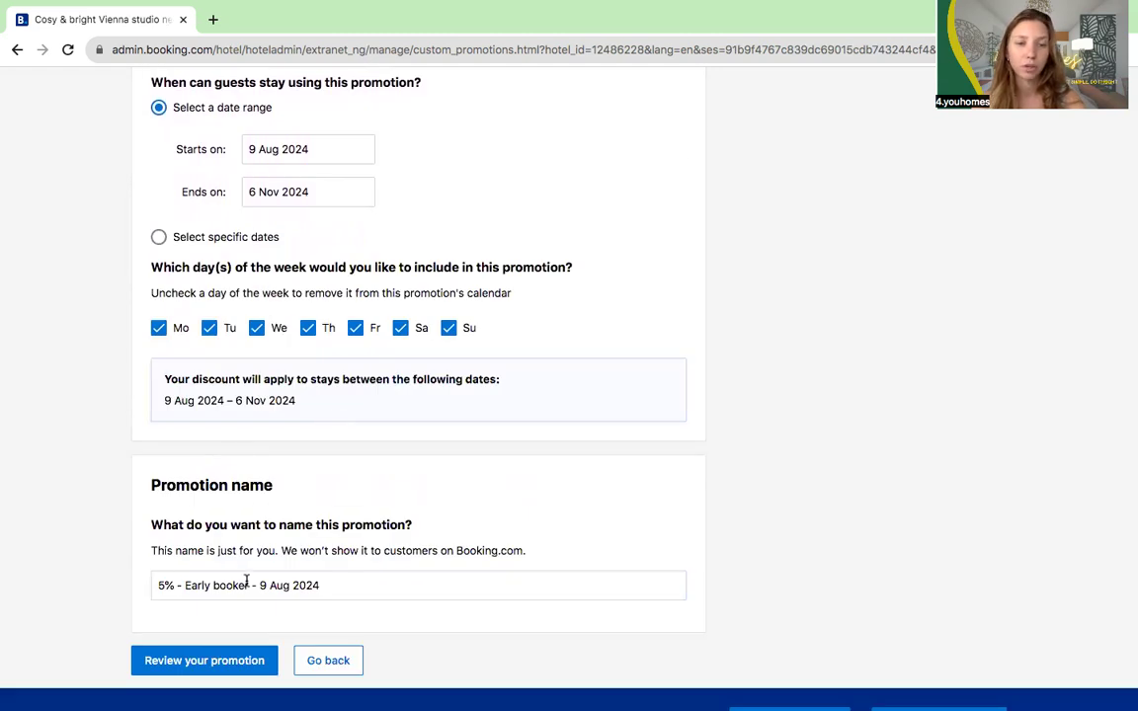
pyautogui.click(198, 662)
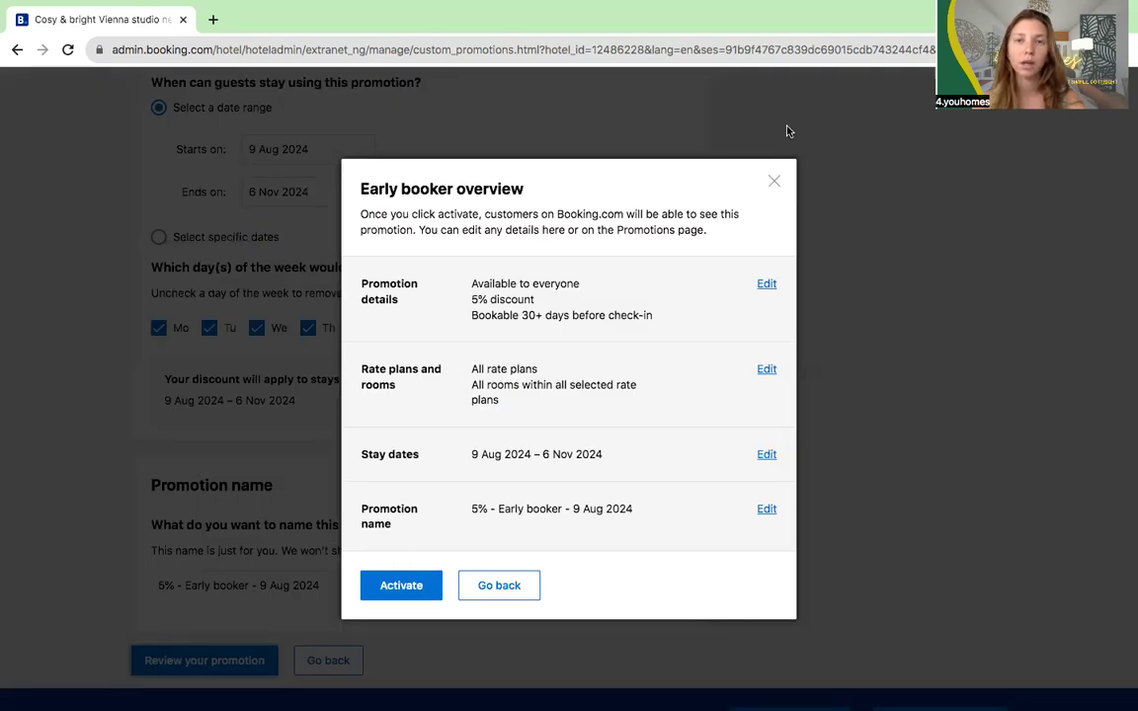
pyautogui.click(773, 182)
# Step: Leave the unactivated early booker deal and go back to the Choose new promotion page
pyautogui.scroll(15, 573, 187)
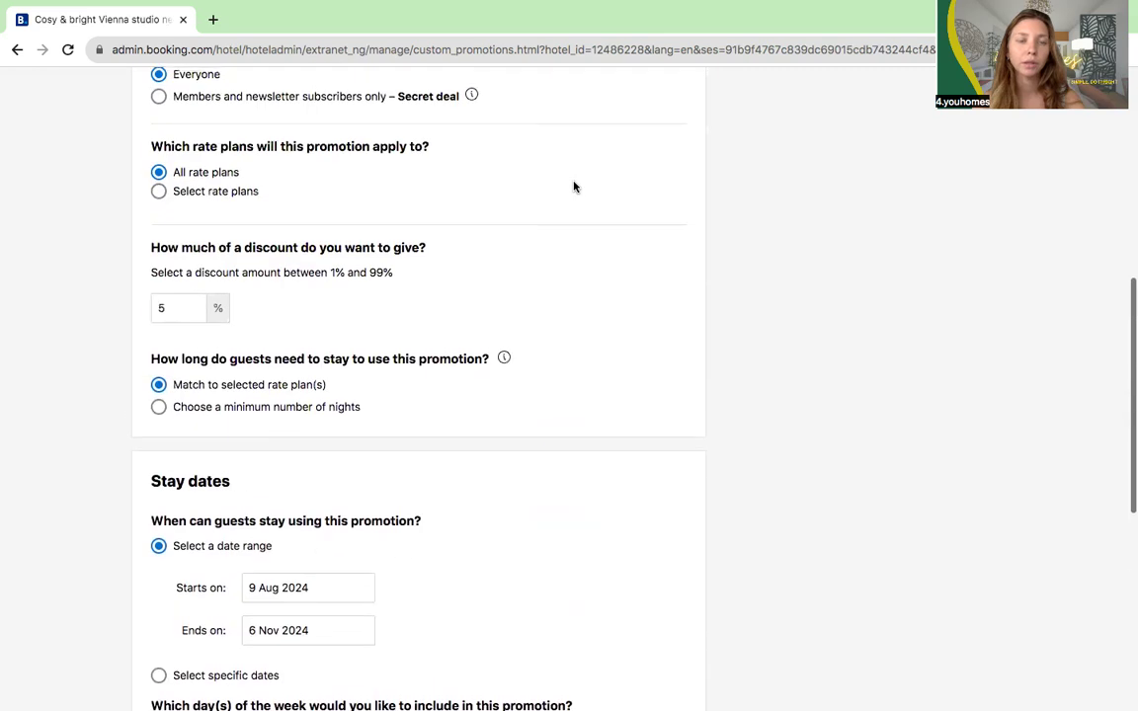
pyautogui.scroll(3, 574, 187)
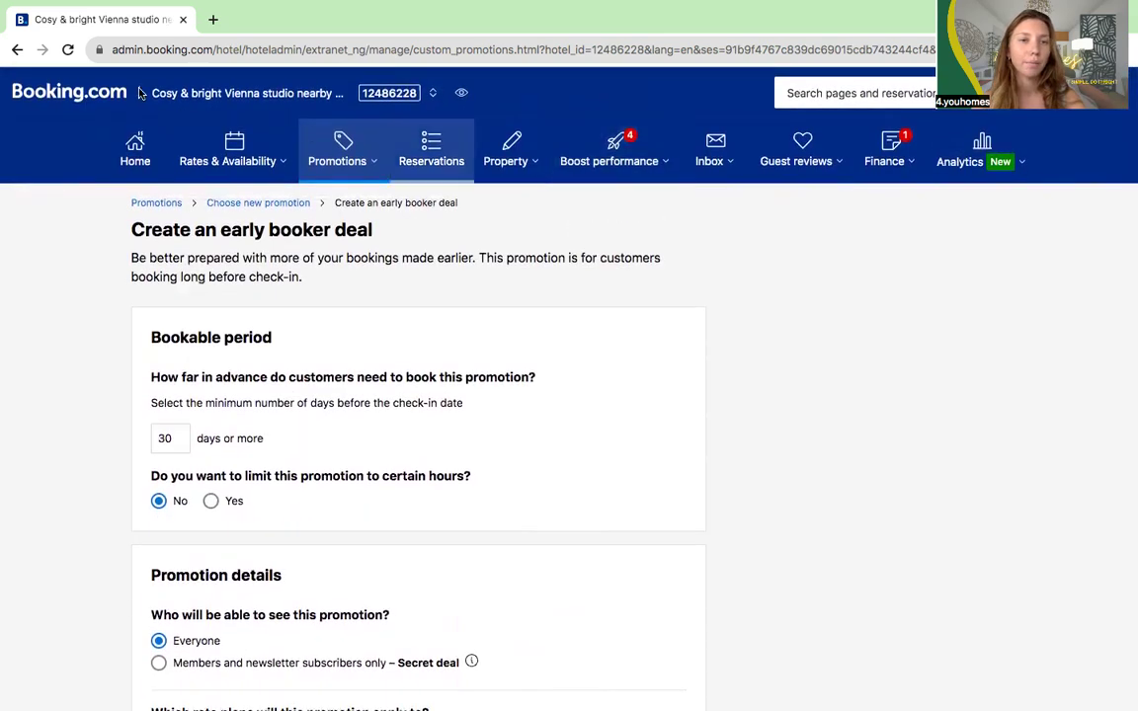
pyautogui.click(19, 51)
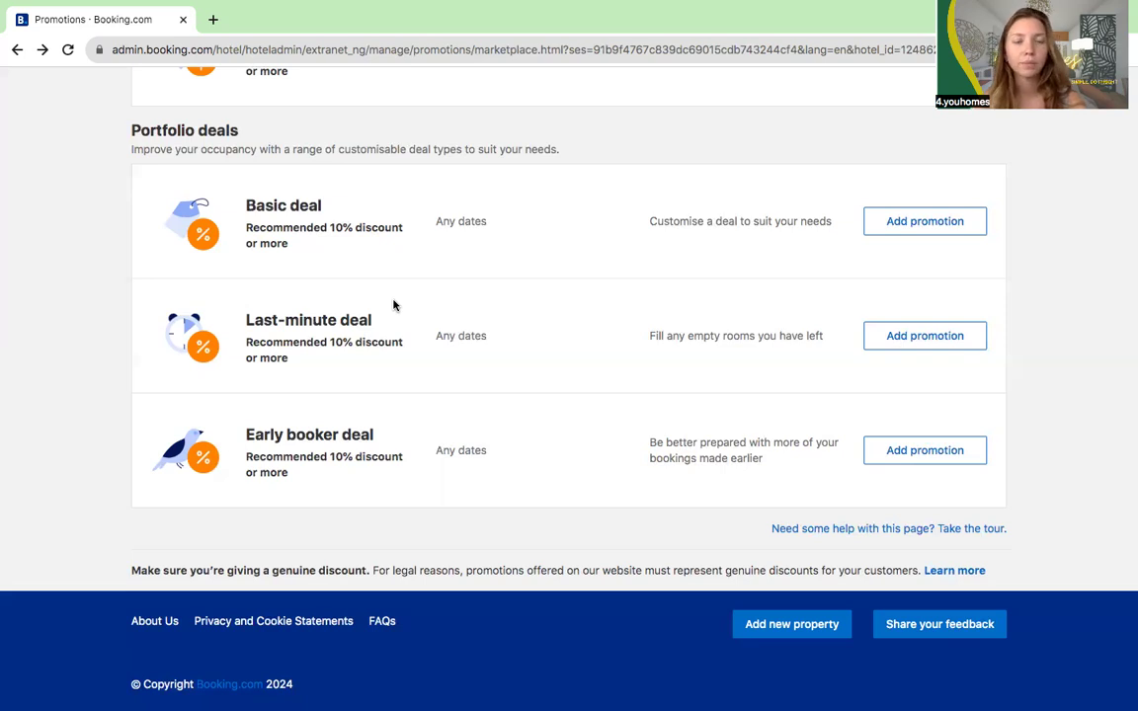
pyautogui.scroll(5, 393, 305)
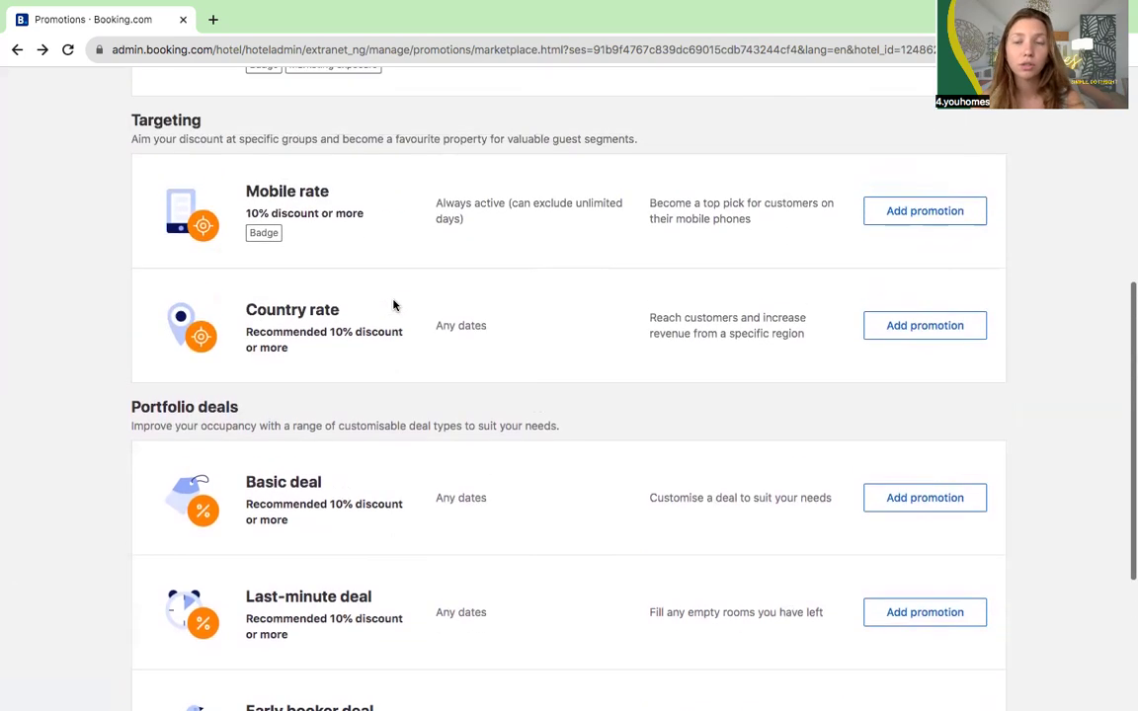
pyautogui.scroll(1, 393, 305)
pyautogui.scroll(1, 393, 305)
pyautogui.scroll(1, 393, 306)
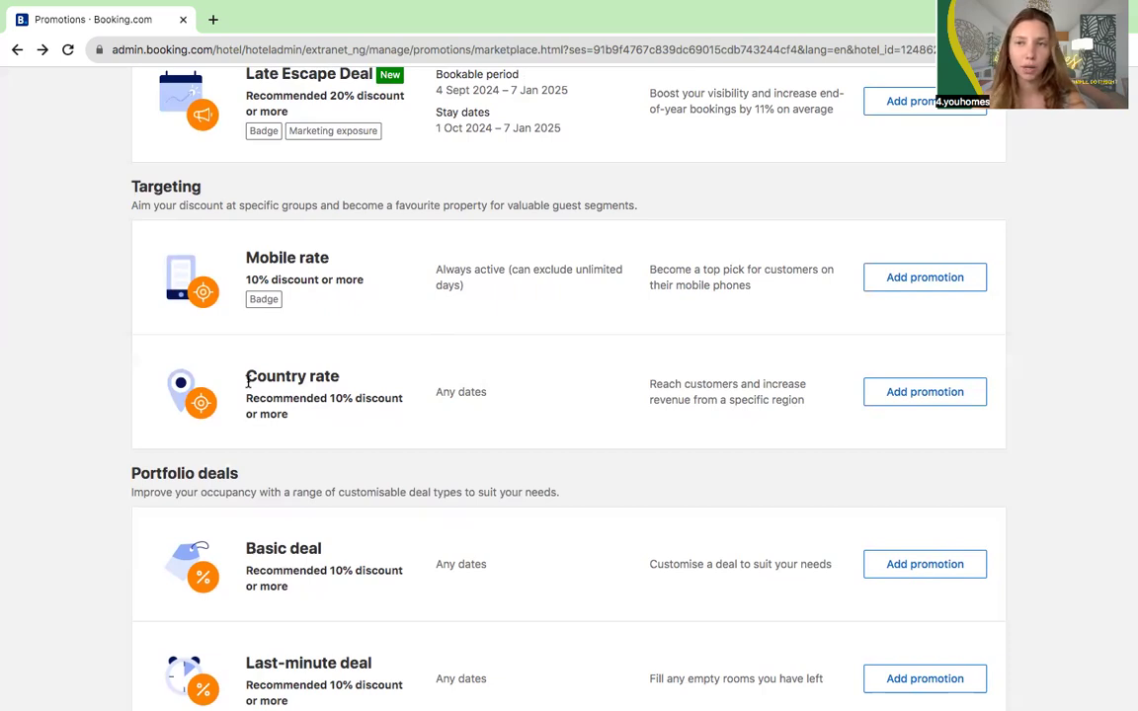
pyautogui.scroll(2, 247, 383)
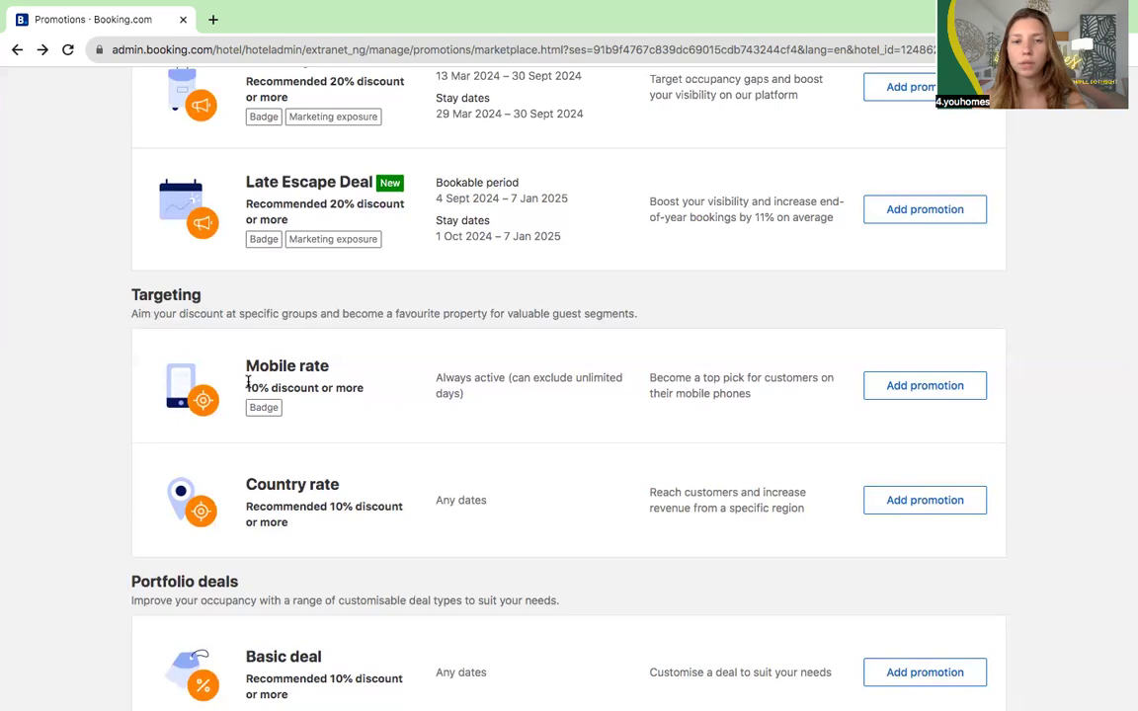
pyautogui.scroll(2, 248, 383)
pyautogui.scroll(1, 248, 384)
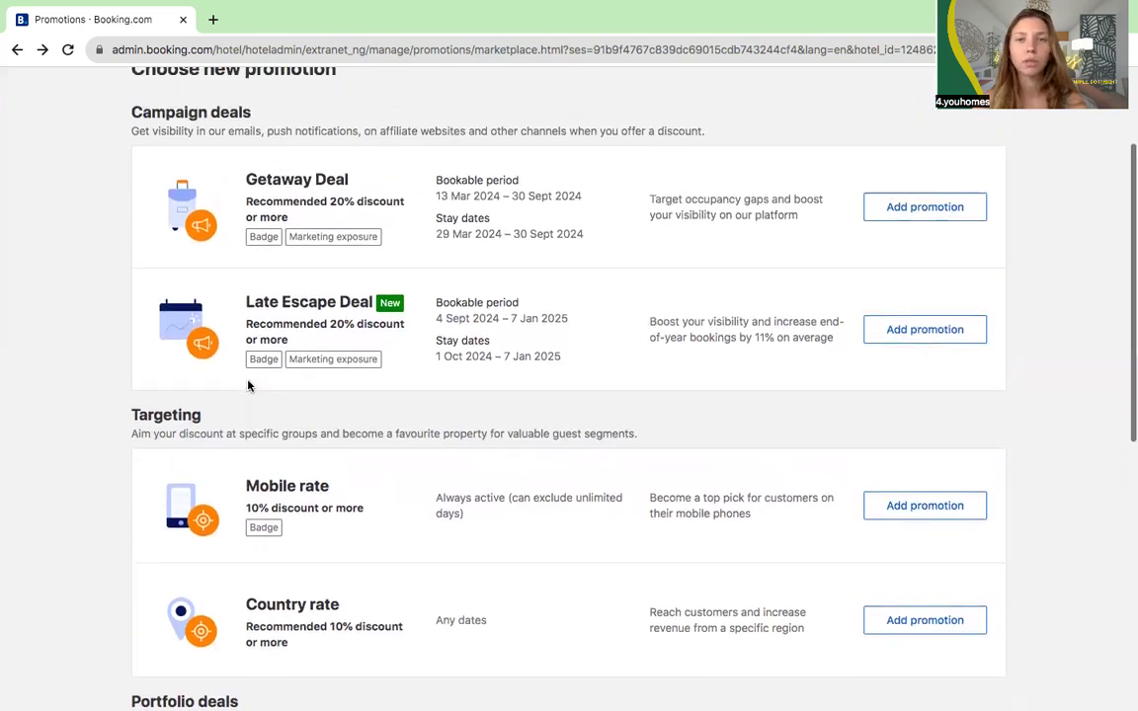
pyautogui.scroll(2, 248, 385)
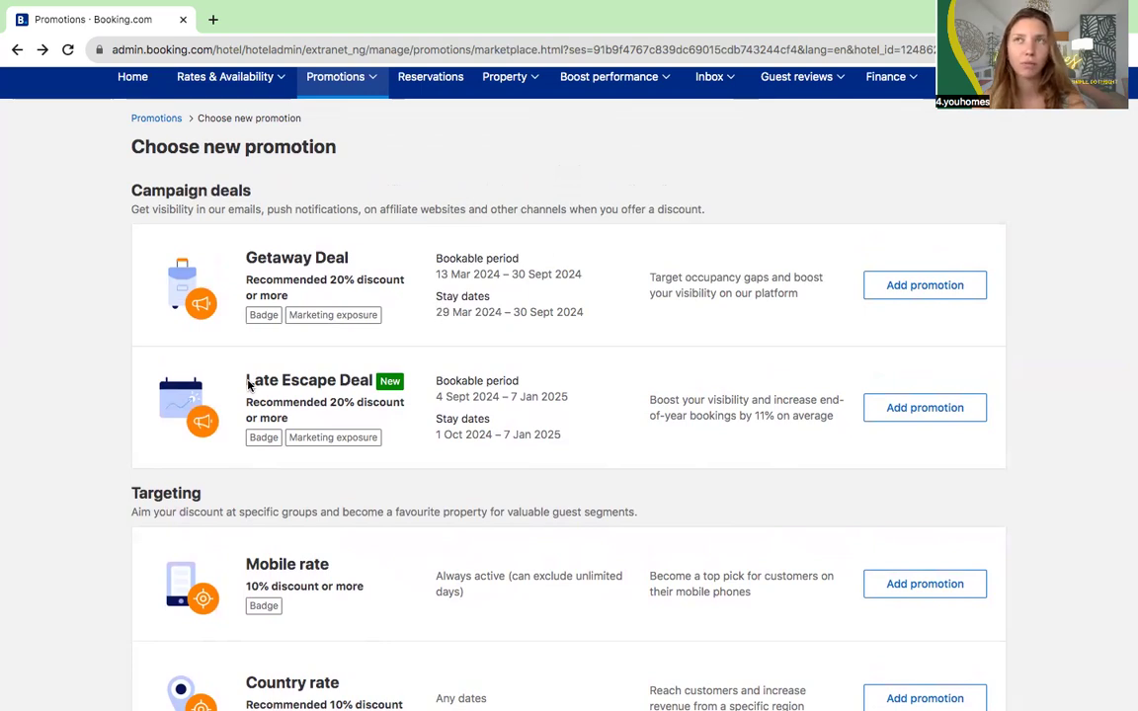
pyautogui.scroll(2, 249, 386)
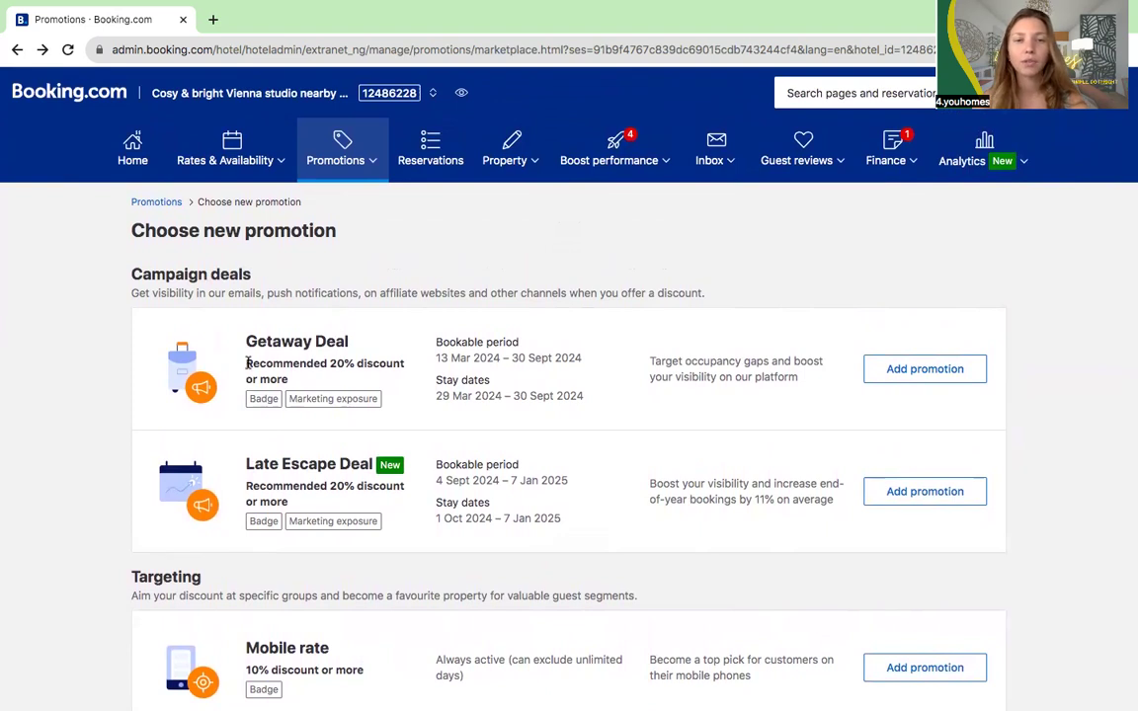
pyautogui.moveTo(245, 341); pyautogui.dragTo(389, 344)
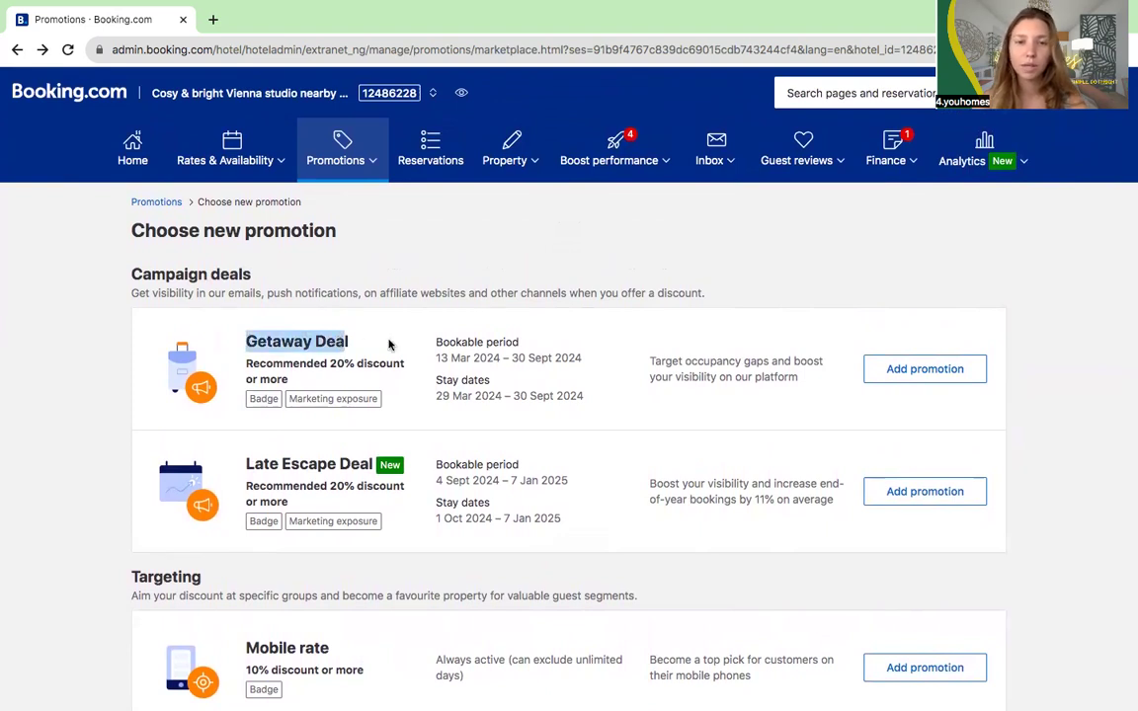
pyautogui.click(389, 343)
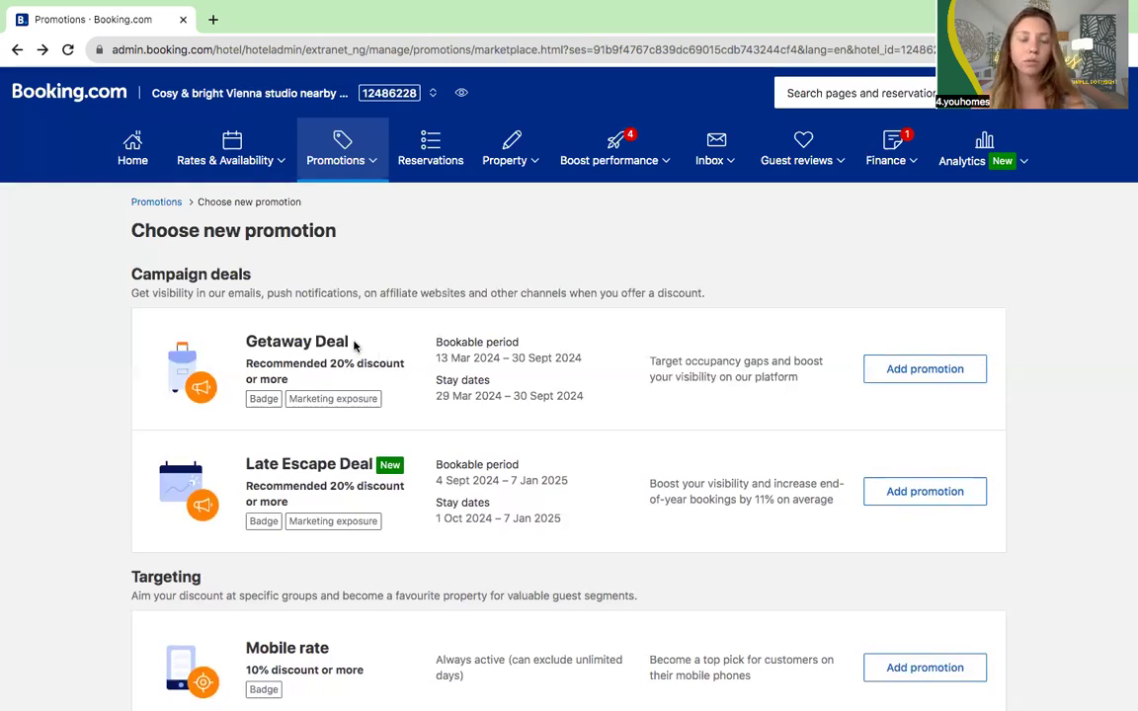
pyautogui.moveTo(243, 342); pyautogui.dragTo(361, 349)
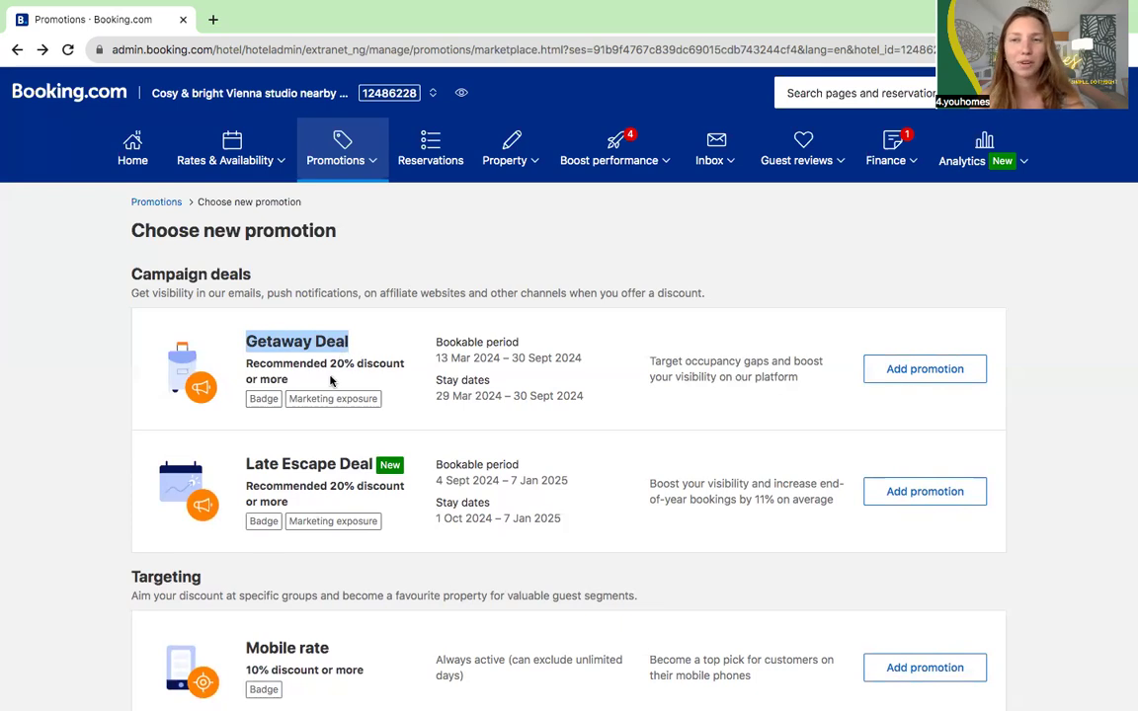
pyautogui.click(433, 359)
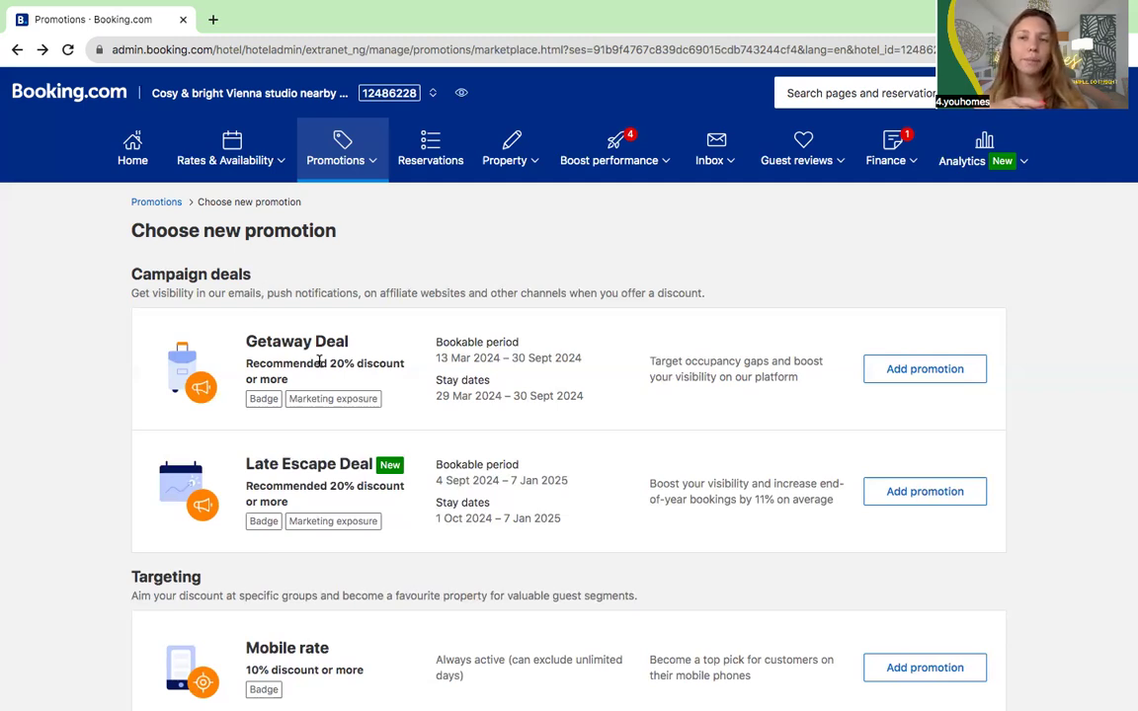
# Step: Browse the promotion types, including the Getaway Deal, then bring up the Rates & Availability menu
pyautogui.scroll(-5, 331, 365)
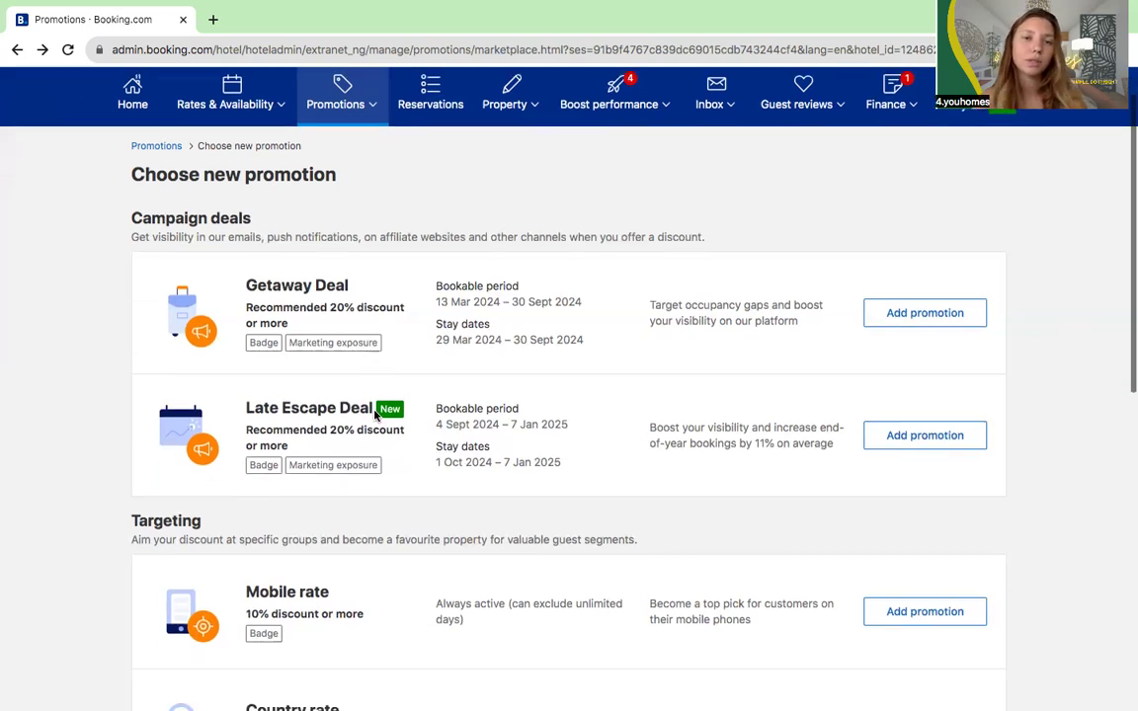
pyautogui.scroll(-1, 374, 416)
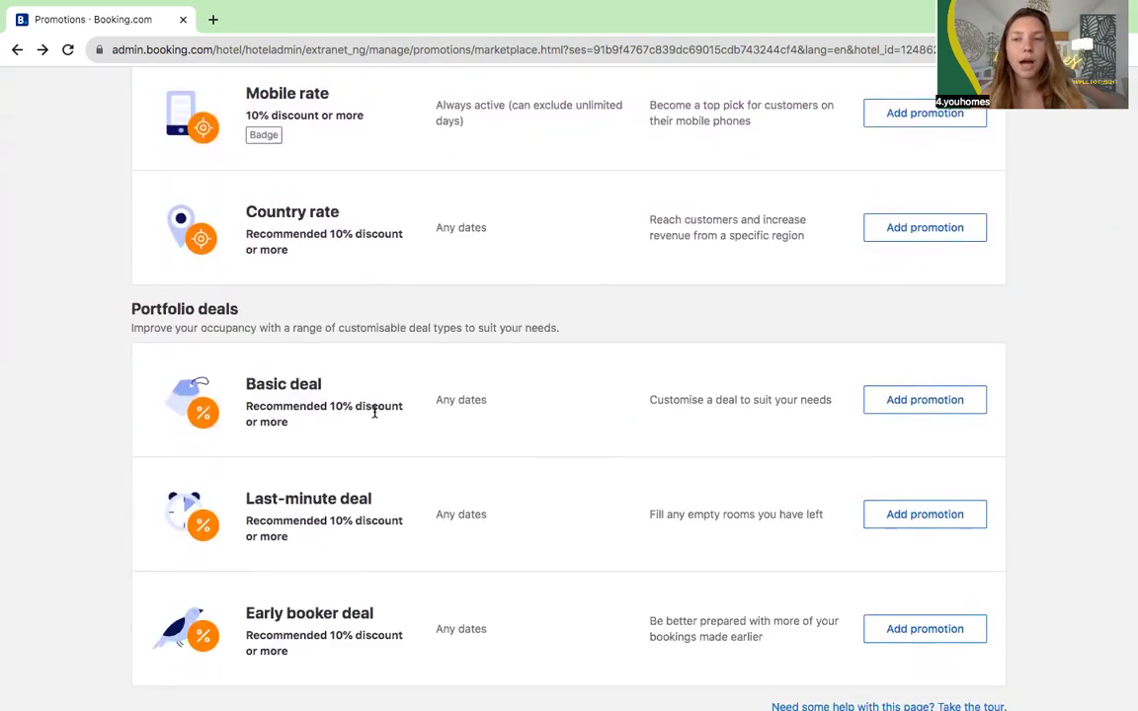
pyautogui.scroll(6, 375, 412)
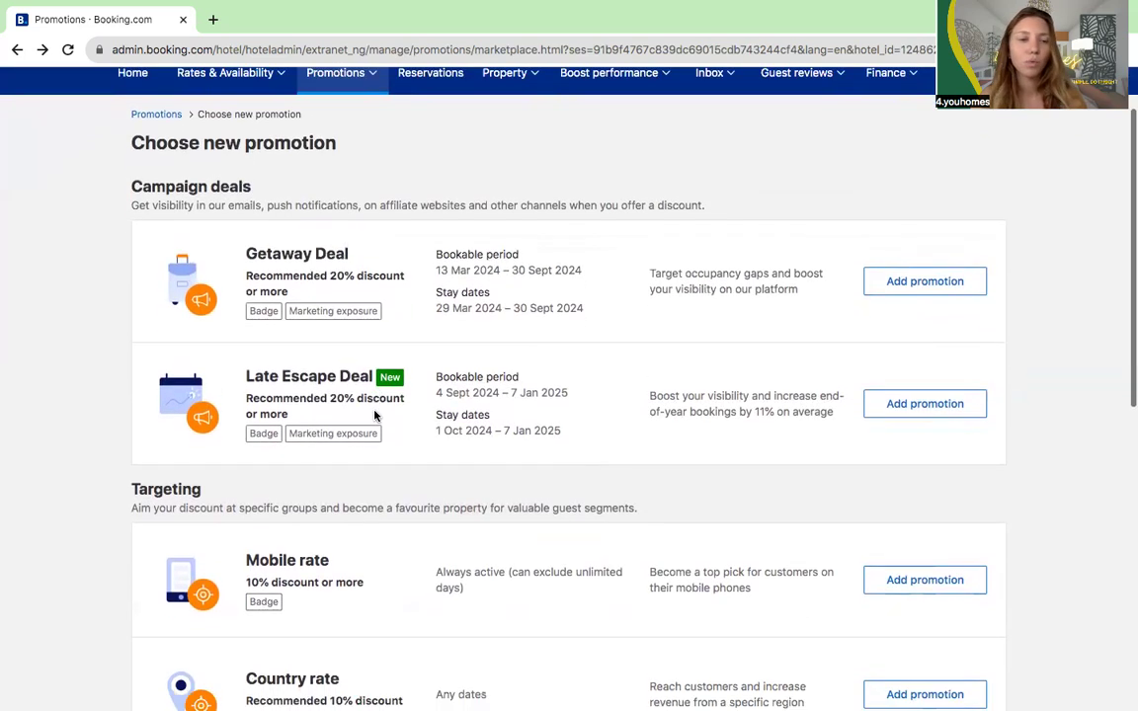
pyautogui.scroll(-2, 375, 416)
pyautogui.scroll(-5, 374, 415)
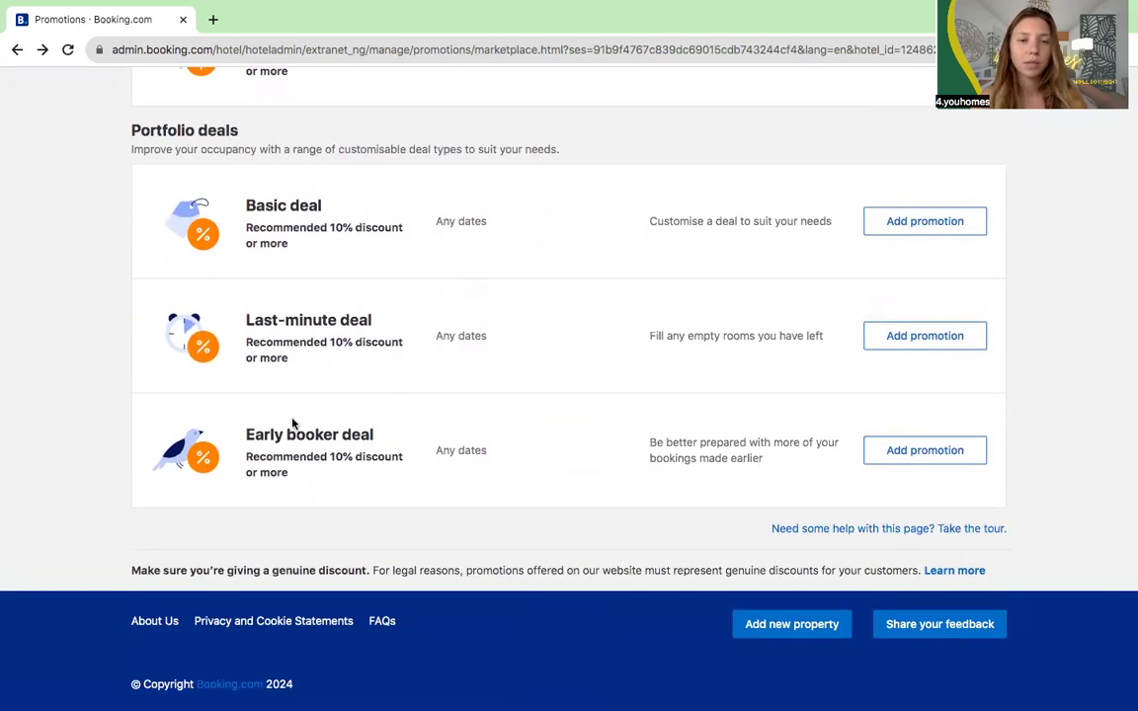
pyautogui.scroll(1, 333, 430)
pyautogui.scroll(4, 296, 431)
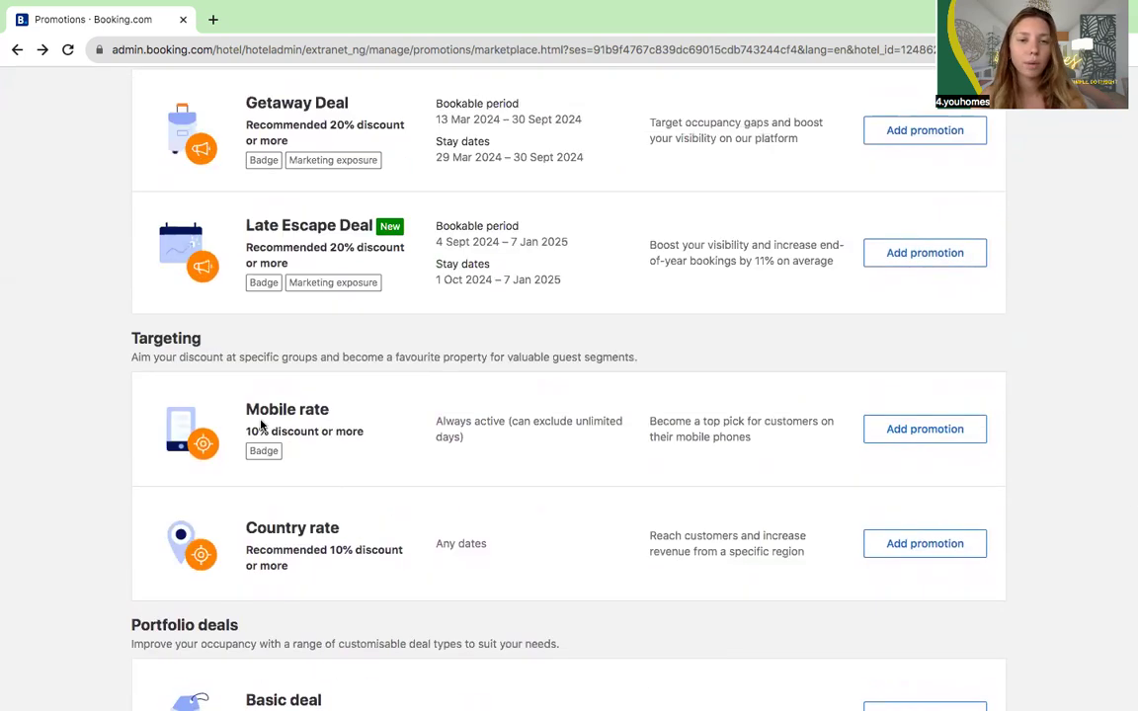
pyautogui.scroll(2, 320, 423)
pyautogui.scroll(1, 320, 423)
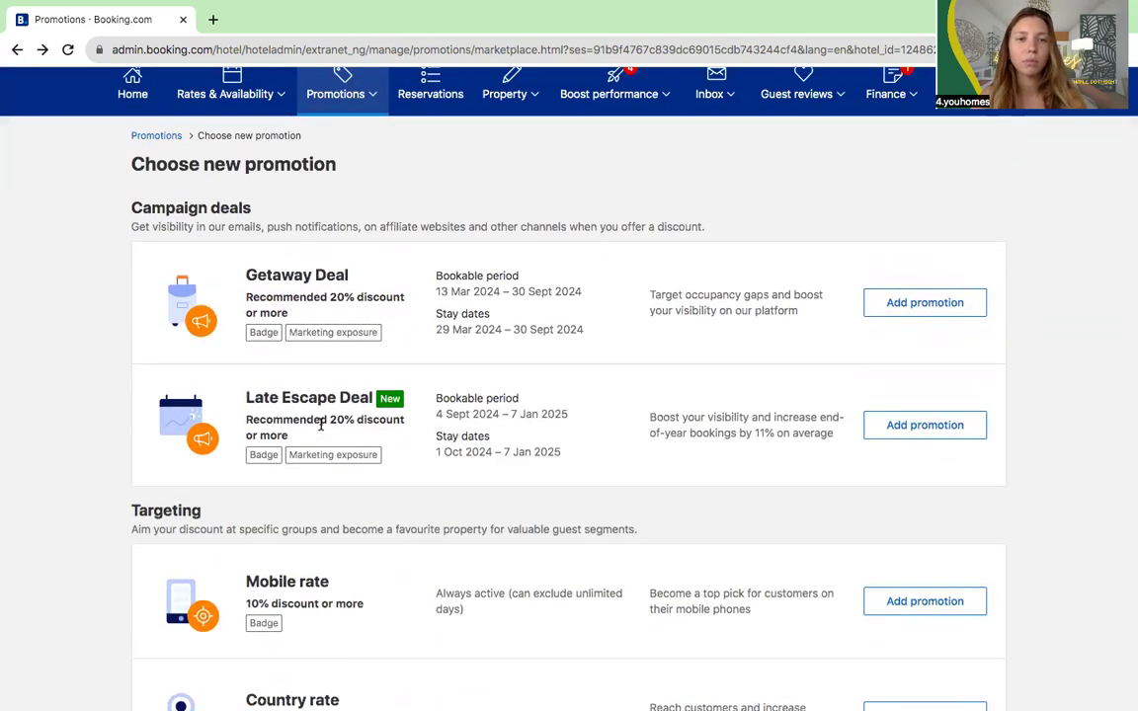
pyautogui.scroll(-2, 330, 508)
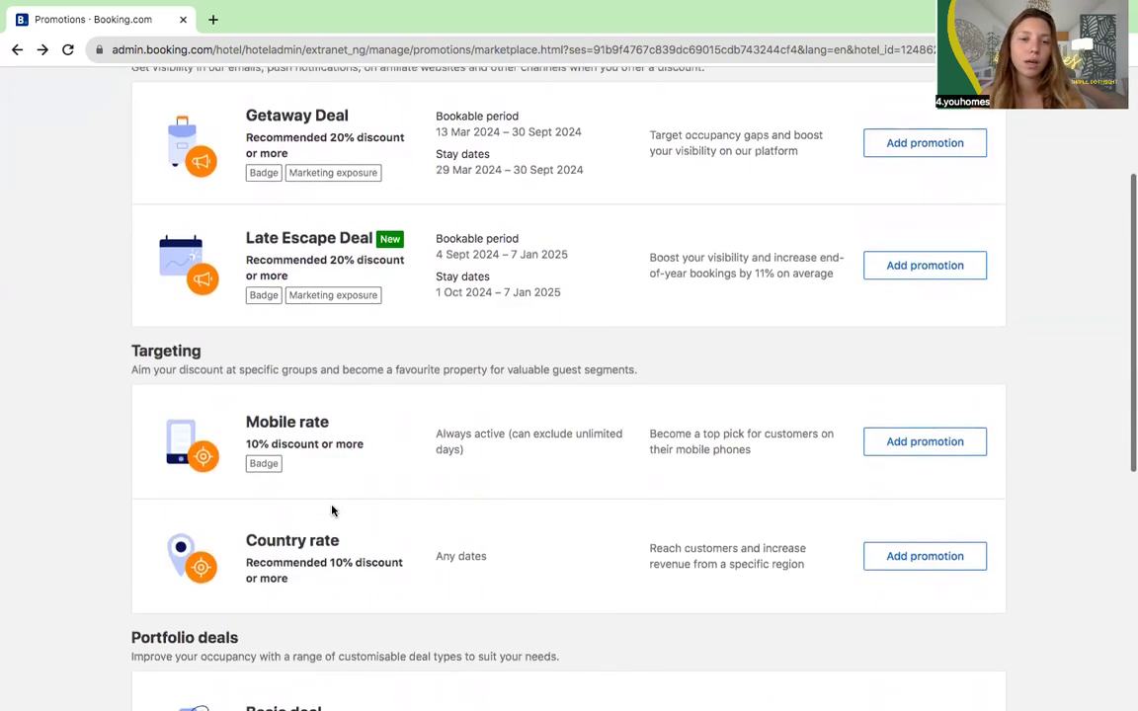
pyautogui.scroll(-4, 338, 493)
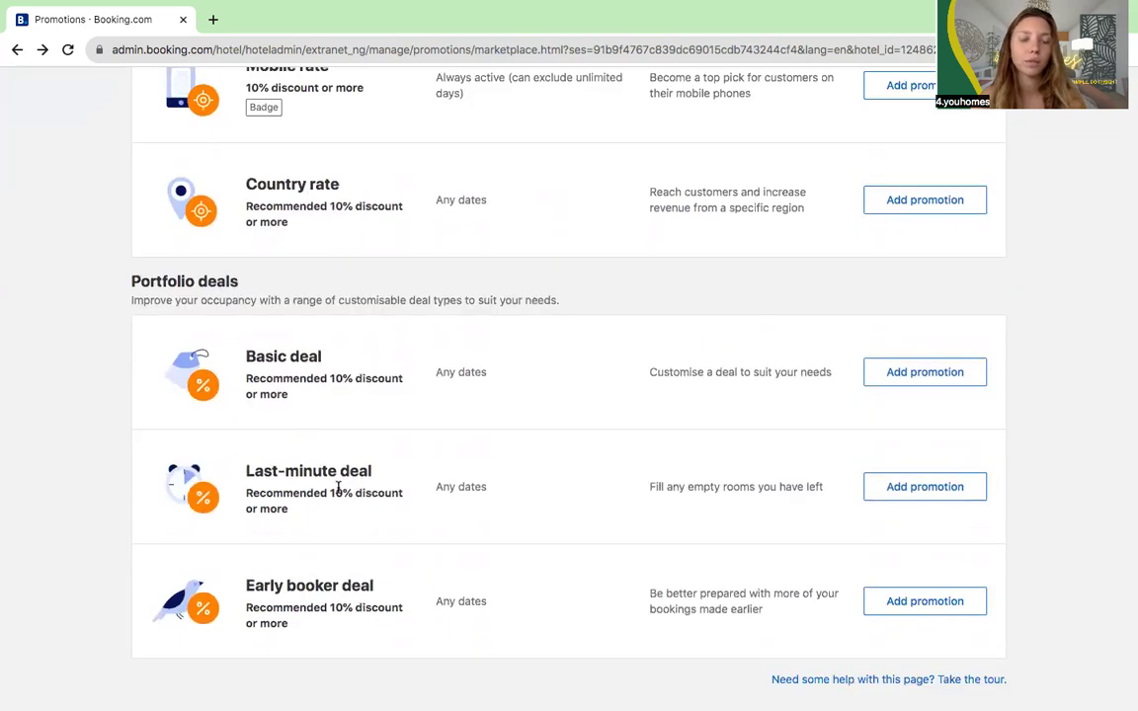
pyautogui.scroll(3, 329, 564)
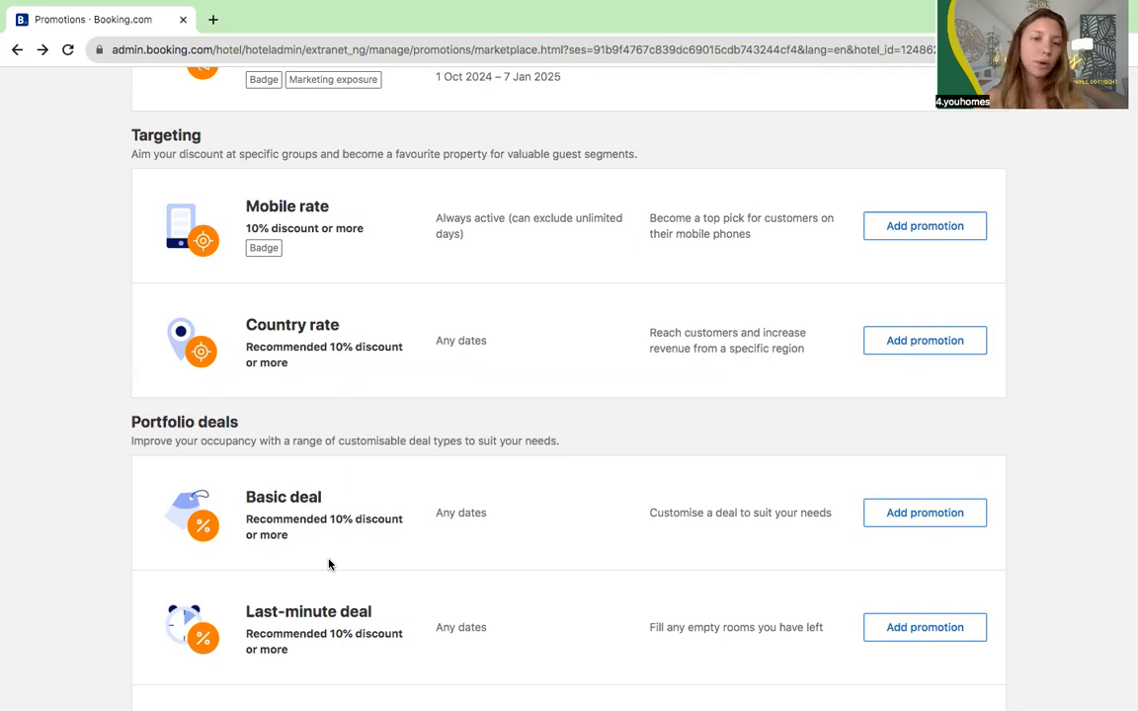
pyautogui.scroll(10, 329, 564)
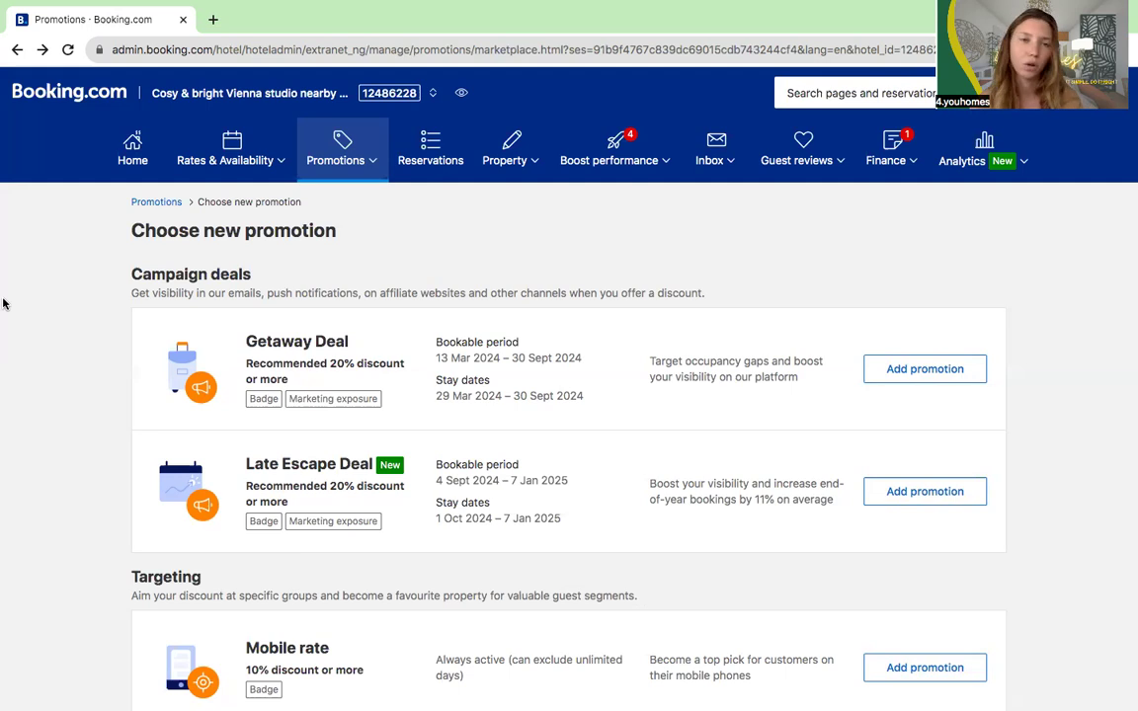
pyautogui.click(197, 164)
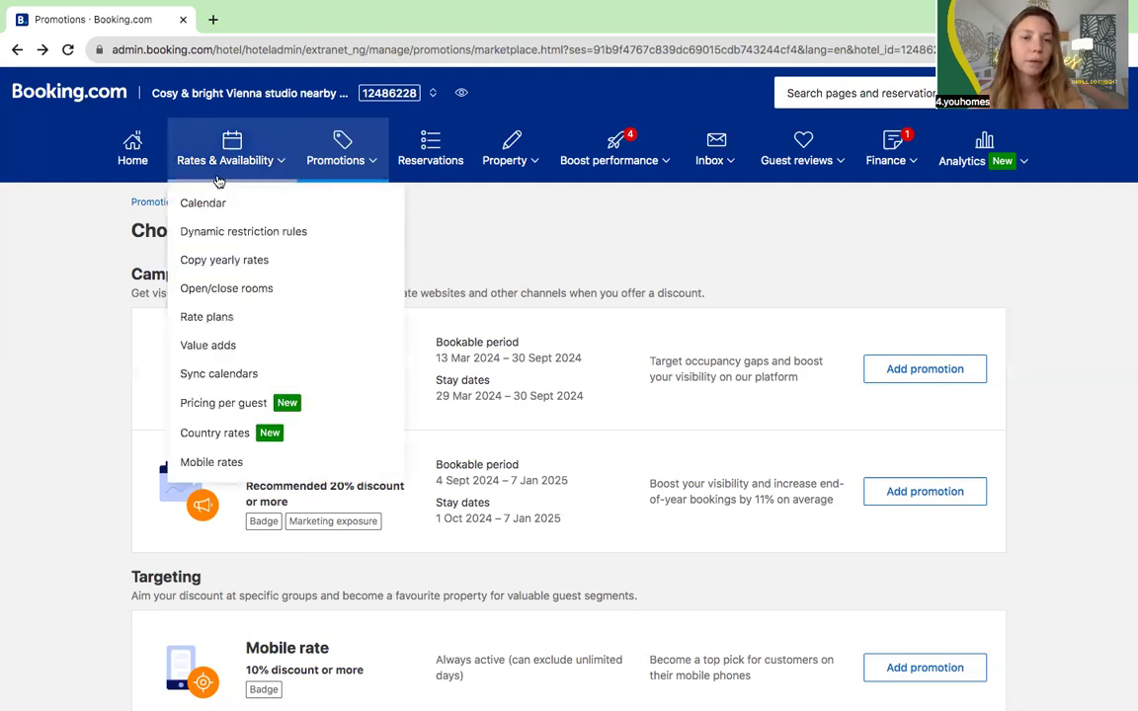
# Step: Go to the Value adds page listing the honeymoon package and pets value add
pyautogui.click(202, 346)
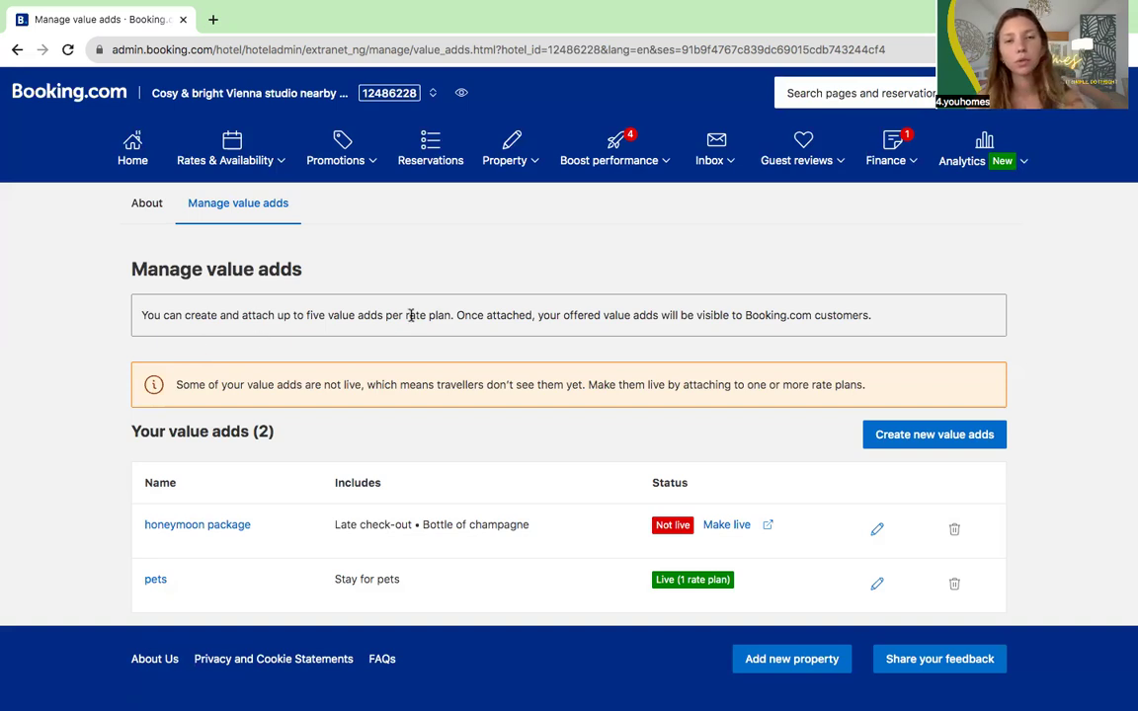
# Step: Start a new value add and review its Food & drink and Front desk extras
pyautogui.click(878, 436)
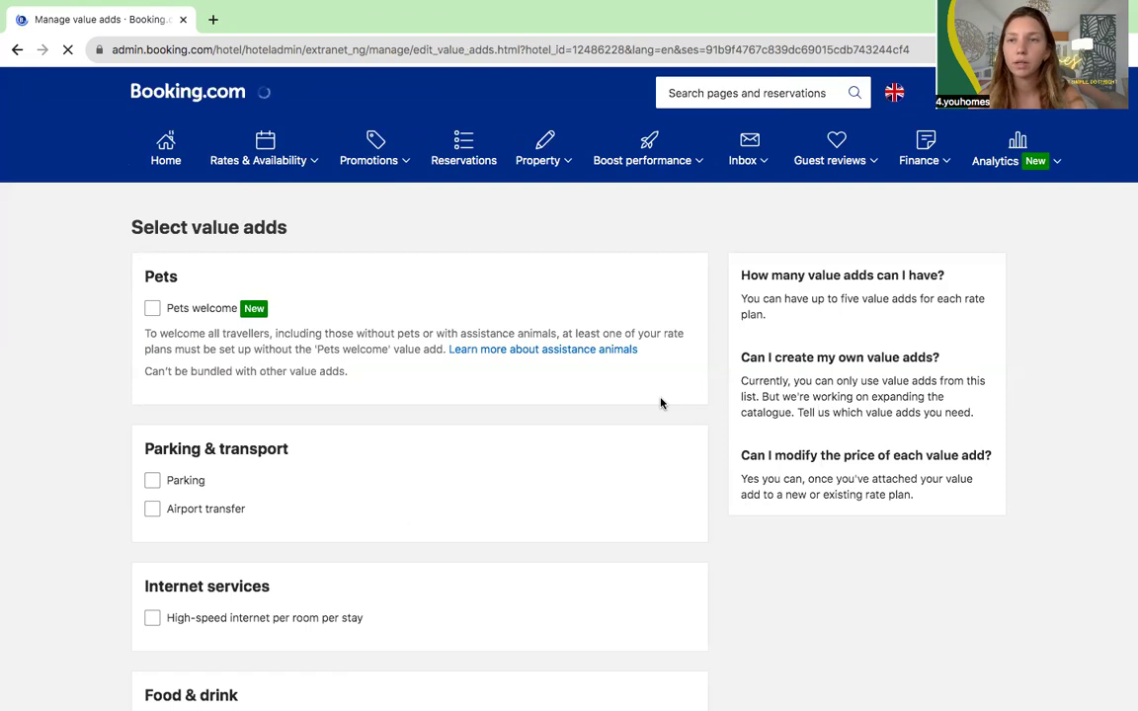
pyautogui.scroll(-1, 661, 403)
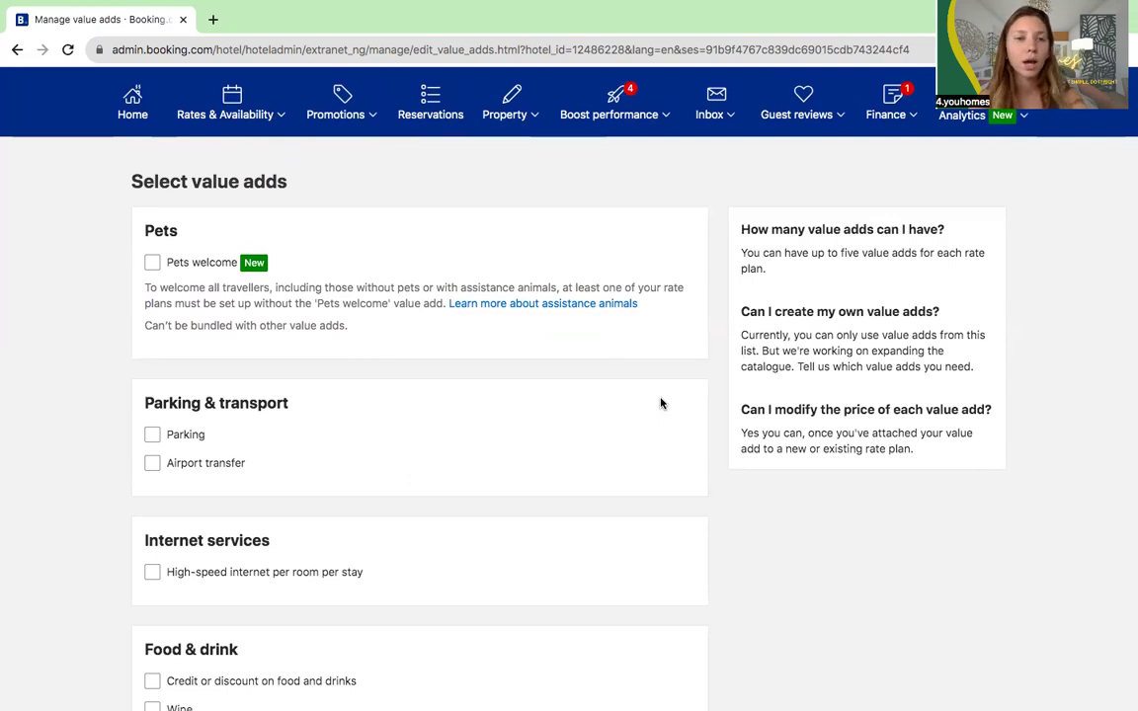
pyautogui.scroll(-1, 464, 399)
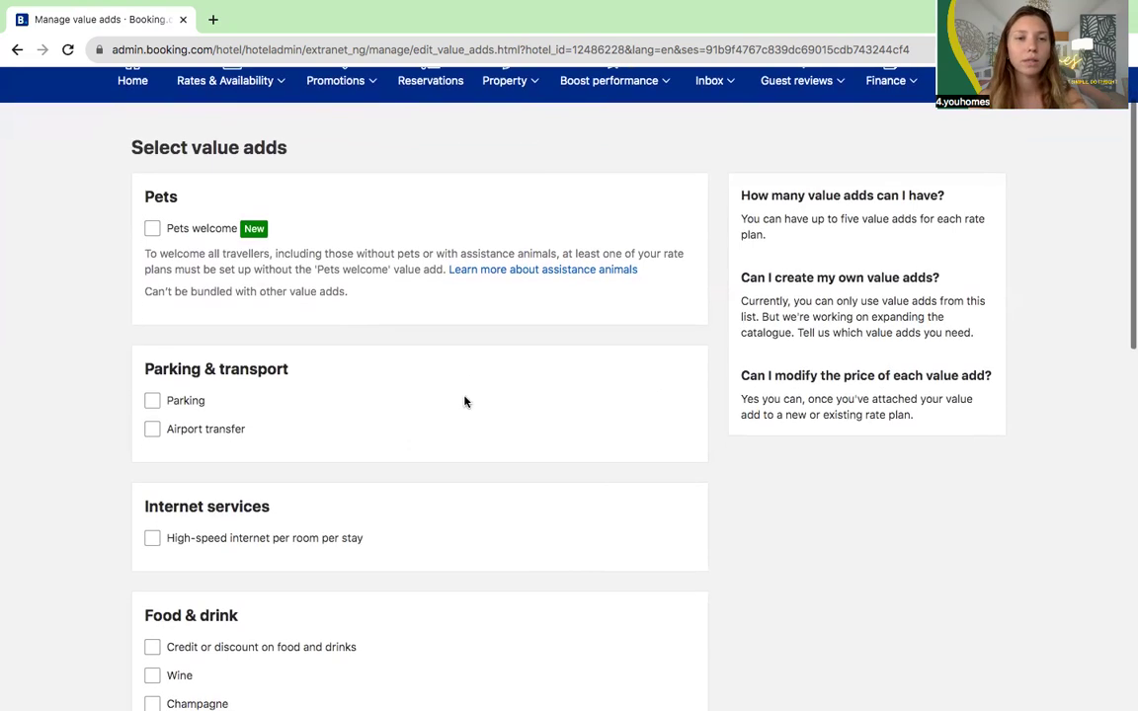
pyautogui.scroll(-2, 307, 452)
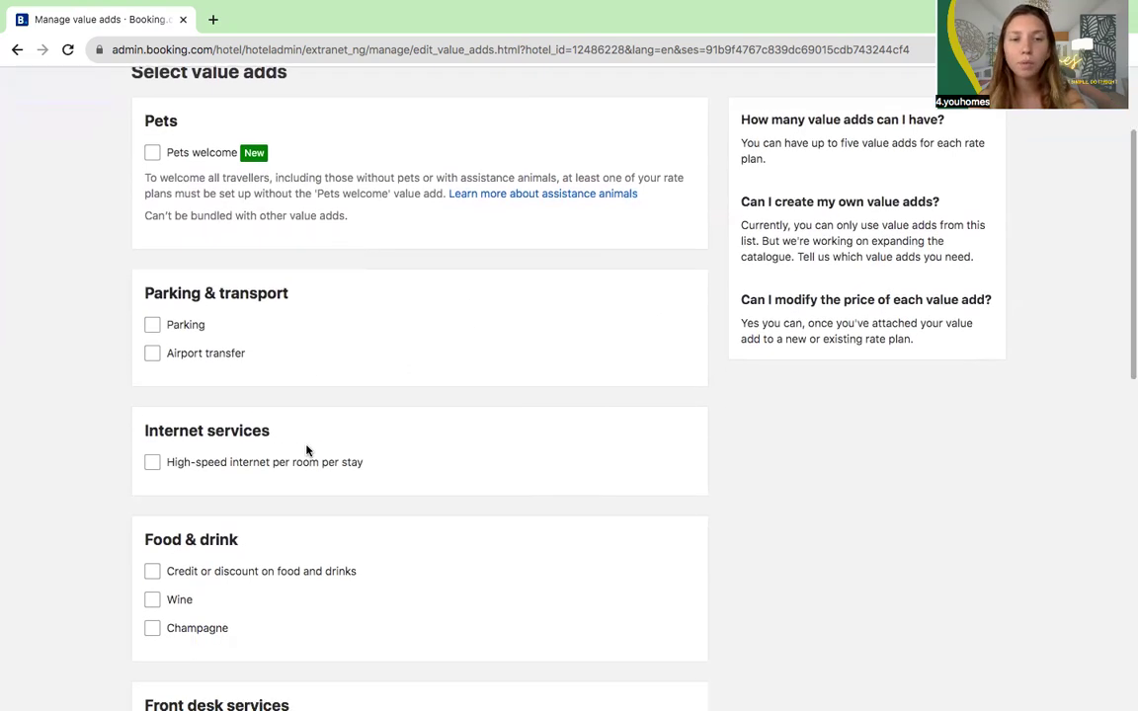
pyautogui.scroll(-3, 275, 381)
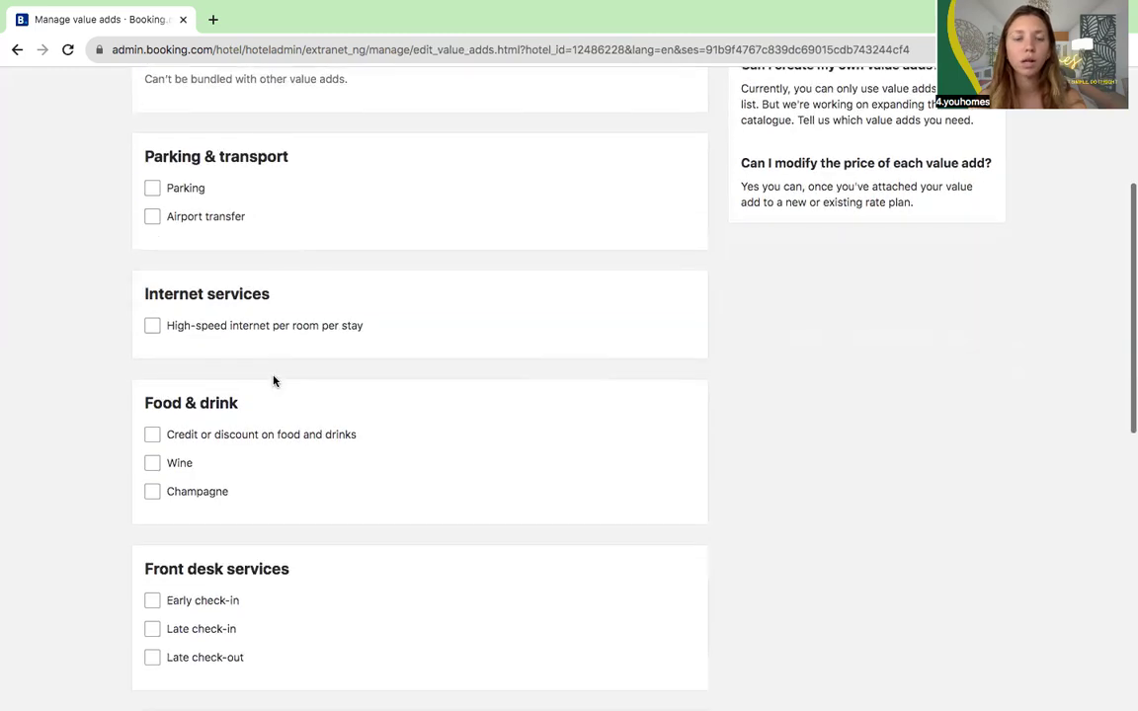
pyautogui.scroll(-4, 263, 476)
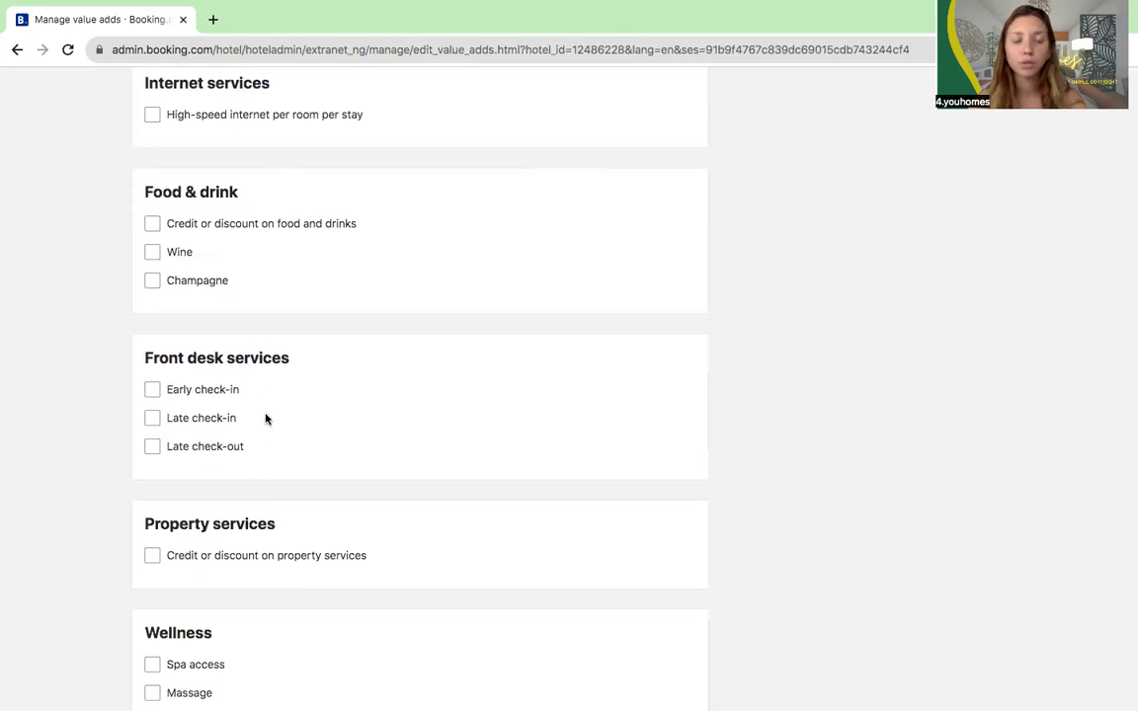
pyautogui.scroll(-4, 269, 435)
pyautogui.scroll(-2, 269, 617)
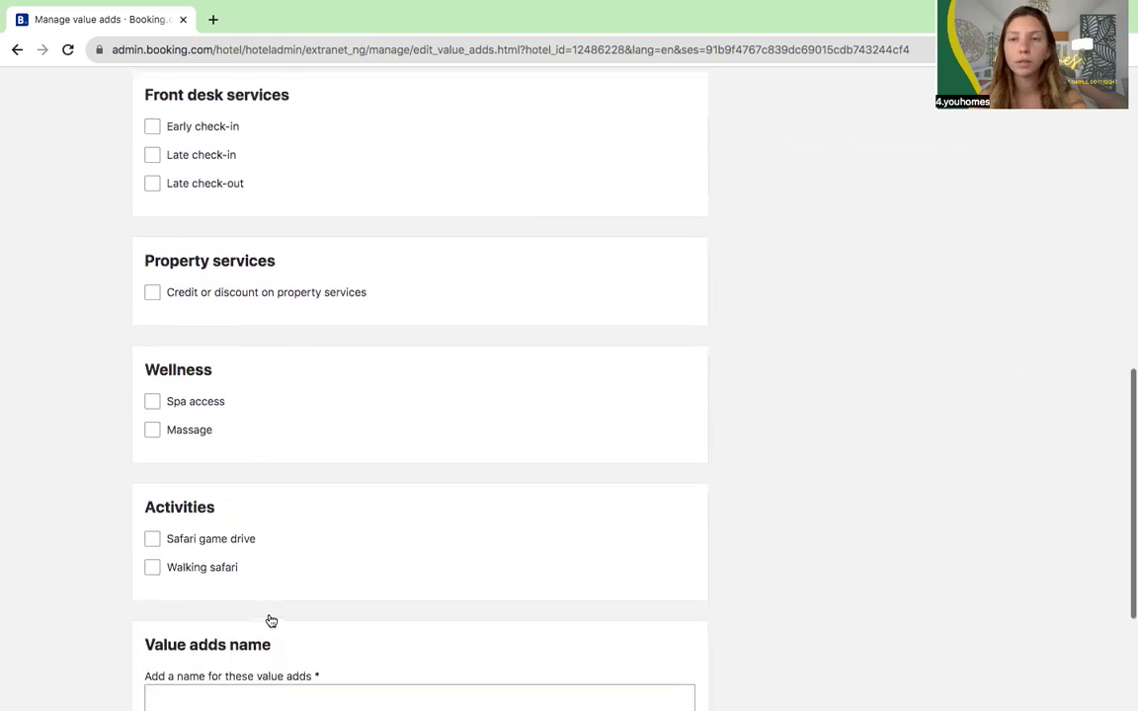
pyautogui.scroll(5, 270, 620)
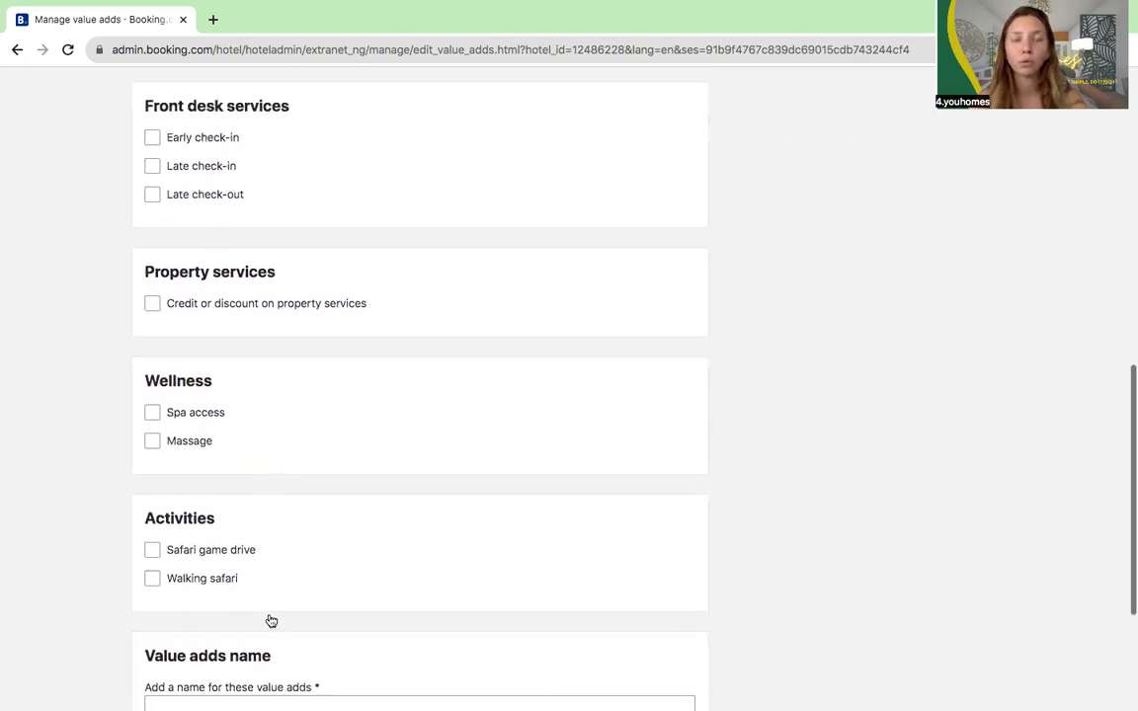
pyautogui.scroll(8, 271, 620)
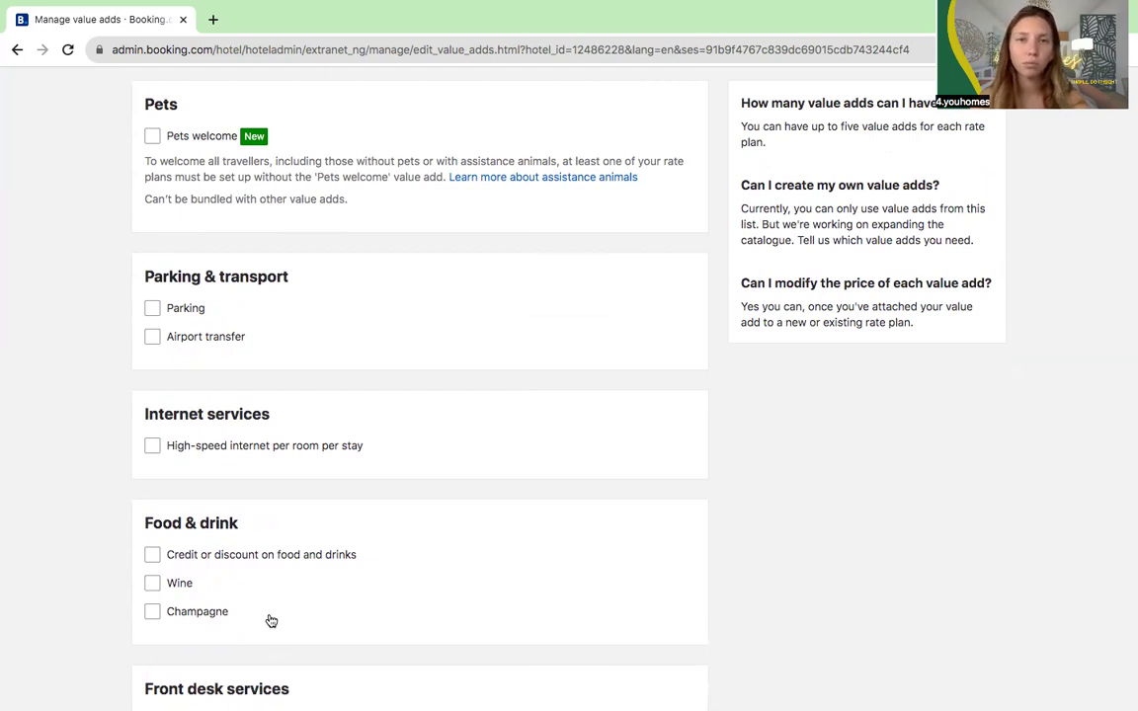
pyautogui.scroll(2, 268, 592)
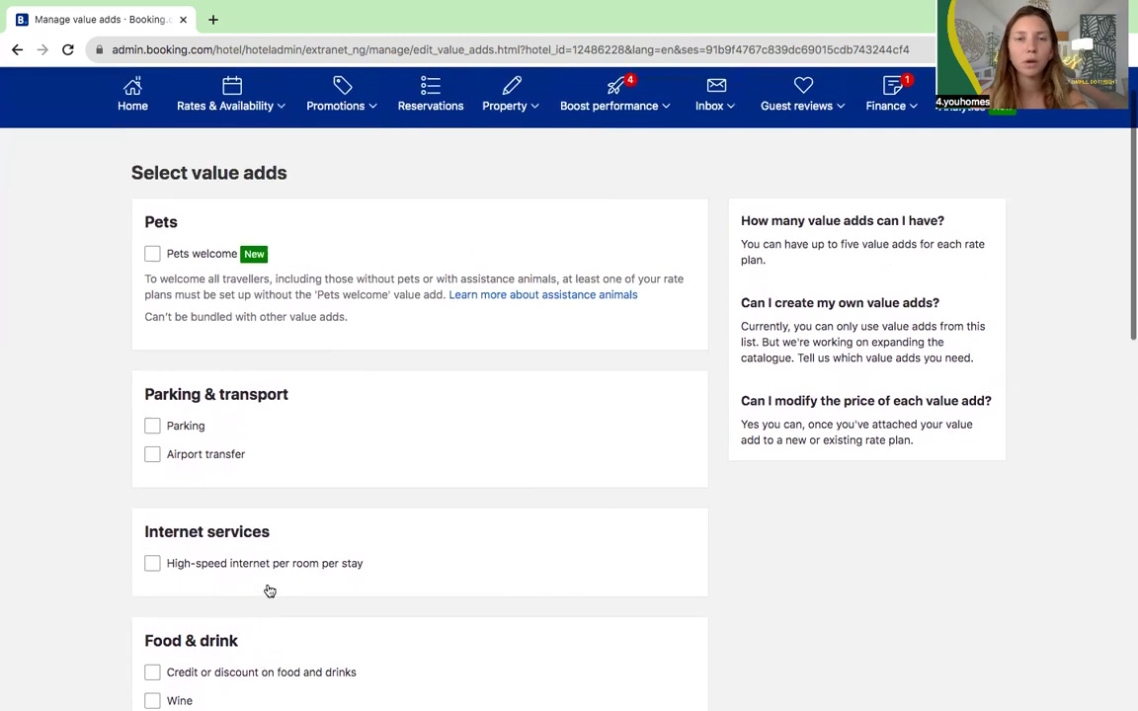
pyautogui.scroll(-5, 269, 591)
pyautogui.scroll(-2, 269, 591)
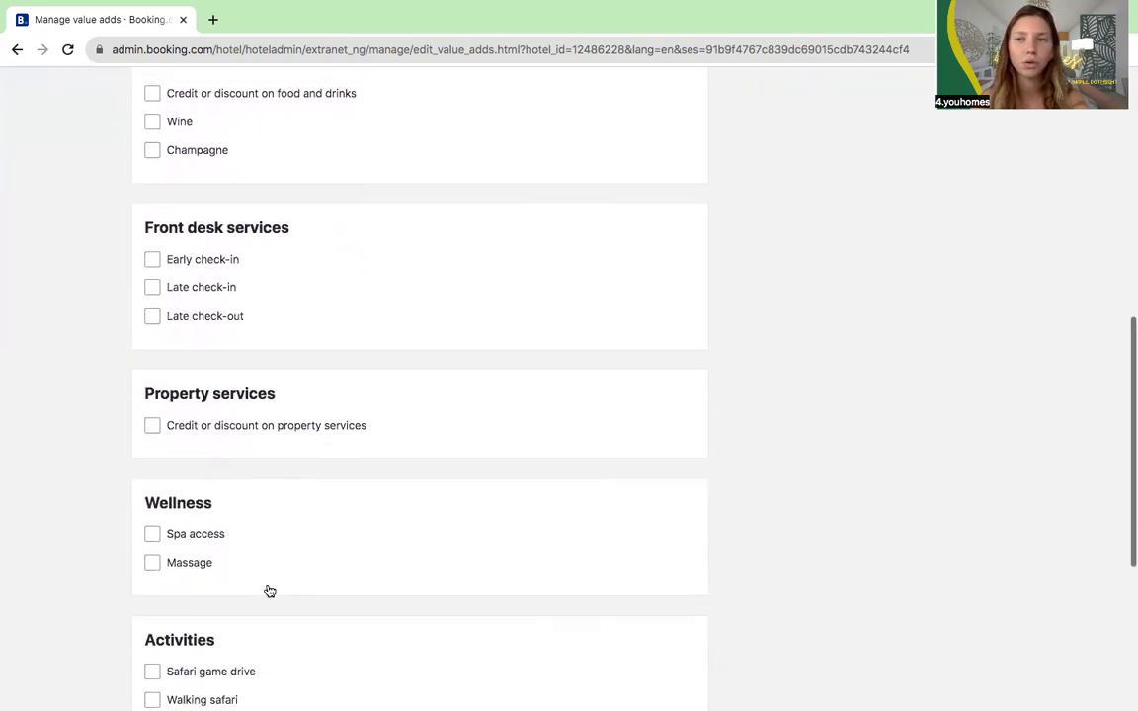
pyautogui.scroll(3, 269, 590)
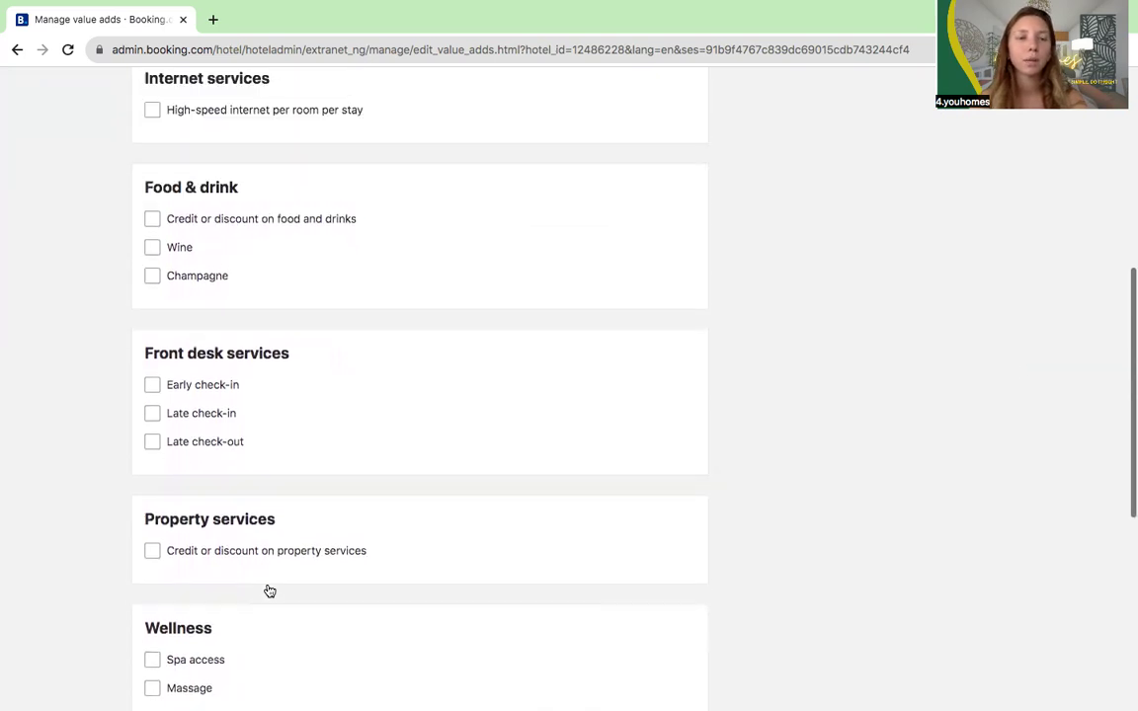
pyautogui.scroll(3, 268, 585)
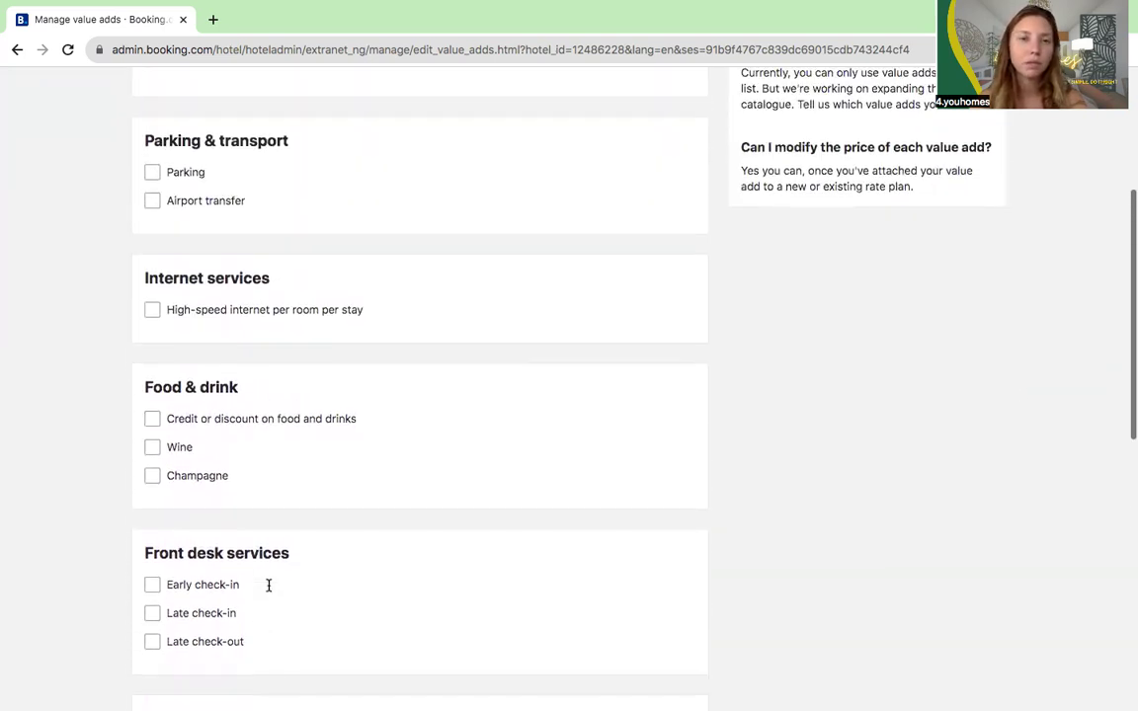
pyautogui.scroll(3, 269, 585)
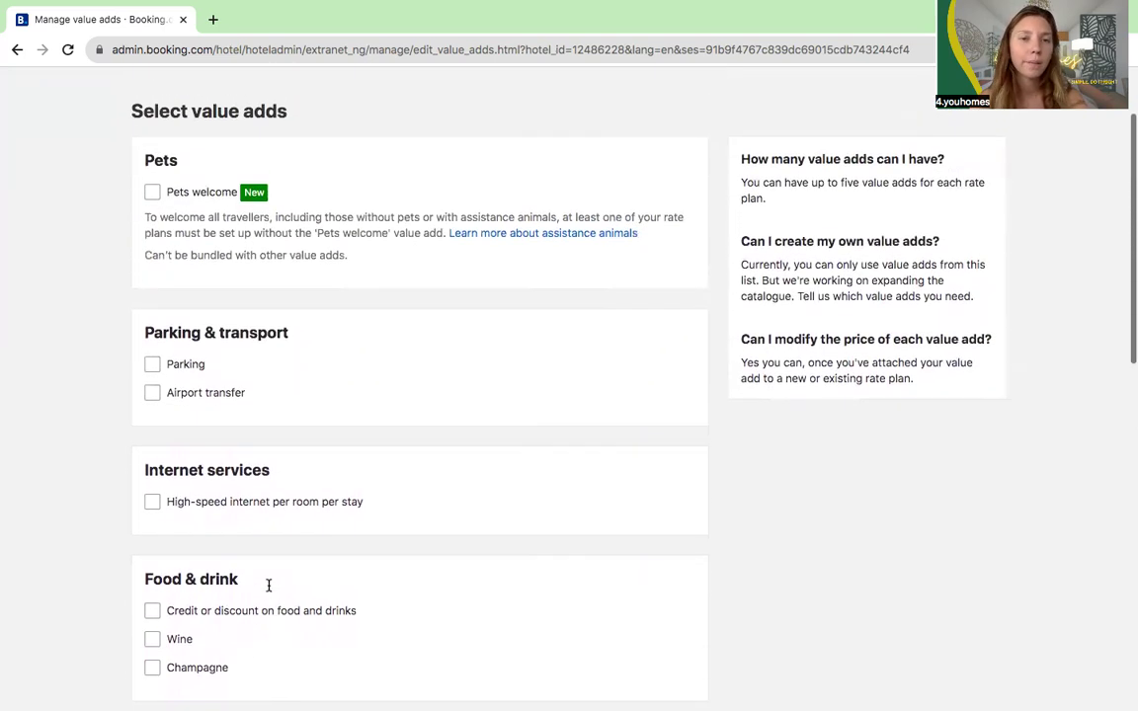
pyautogui.scroll(1, 268, 585)
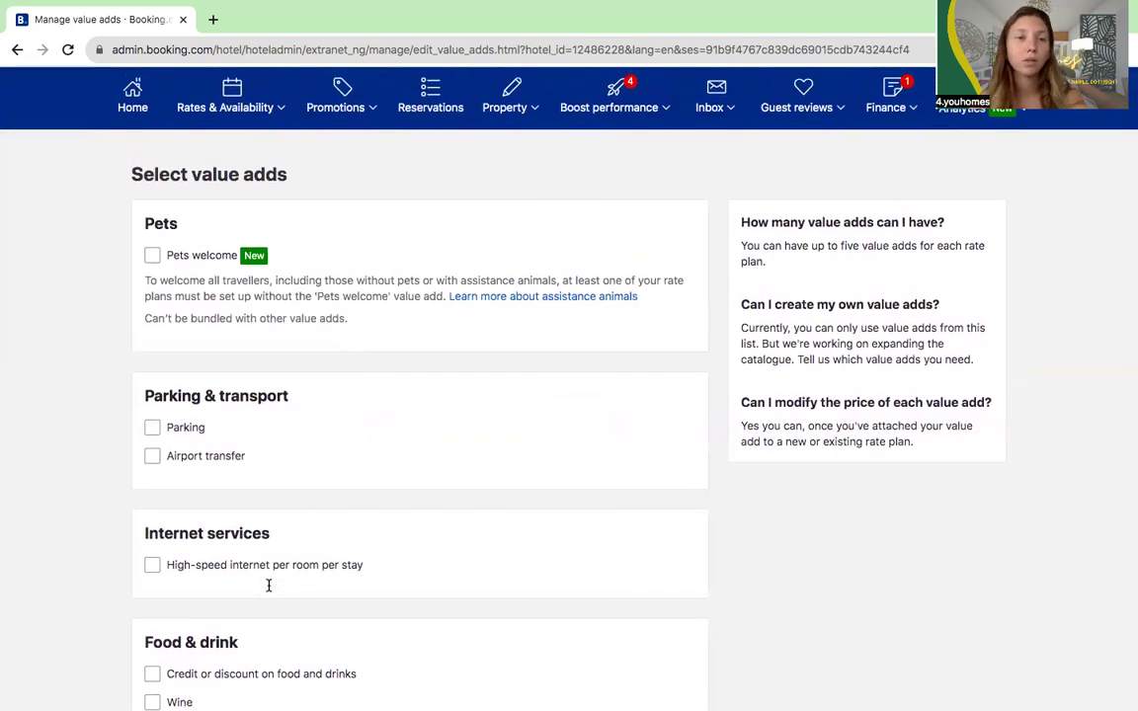
pyautogui.scroll(-4, 269, 585)
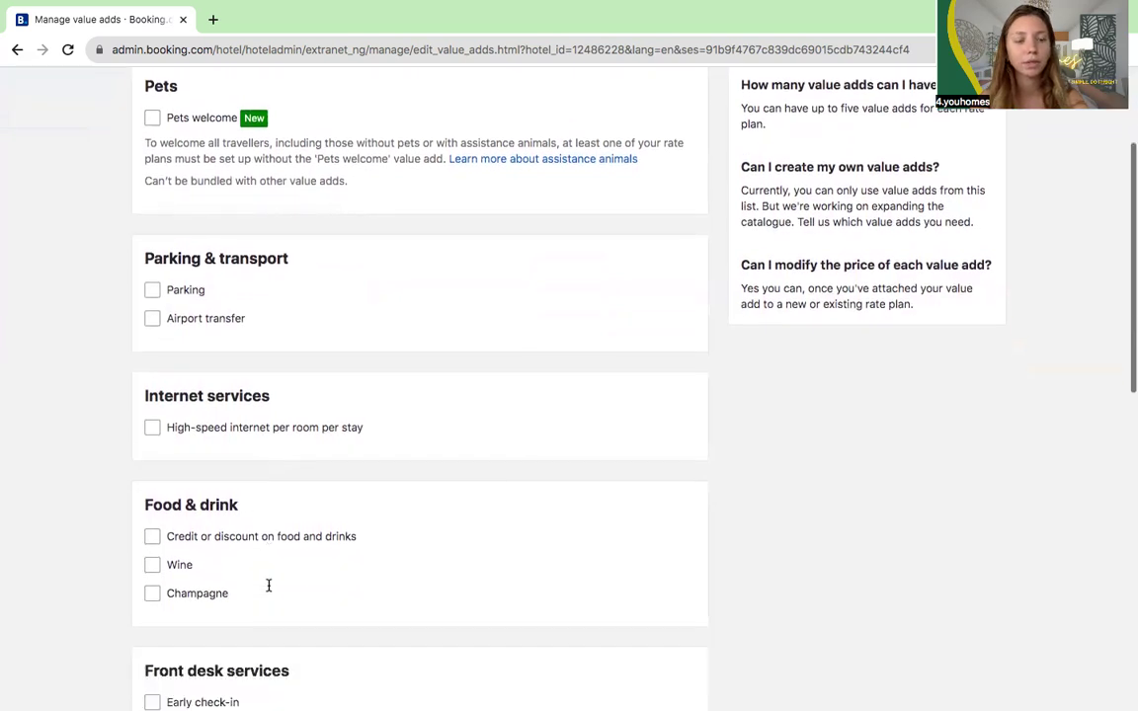
pyautogui.scroll(-1, 197, 607)
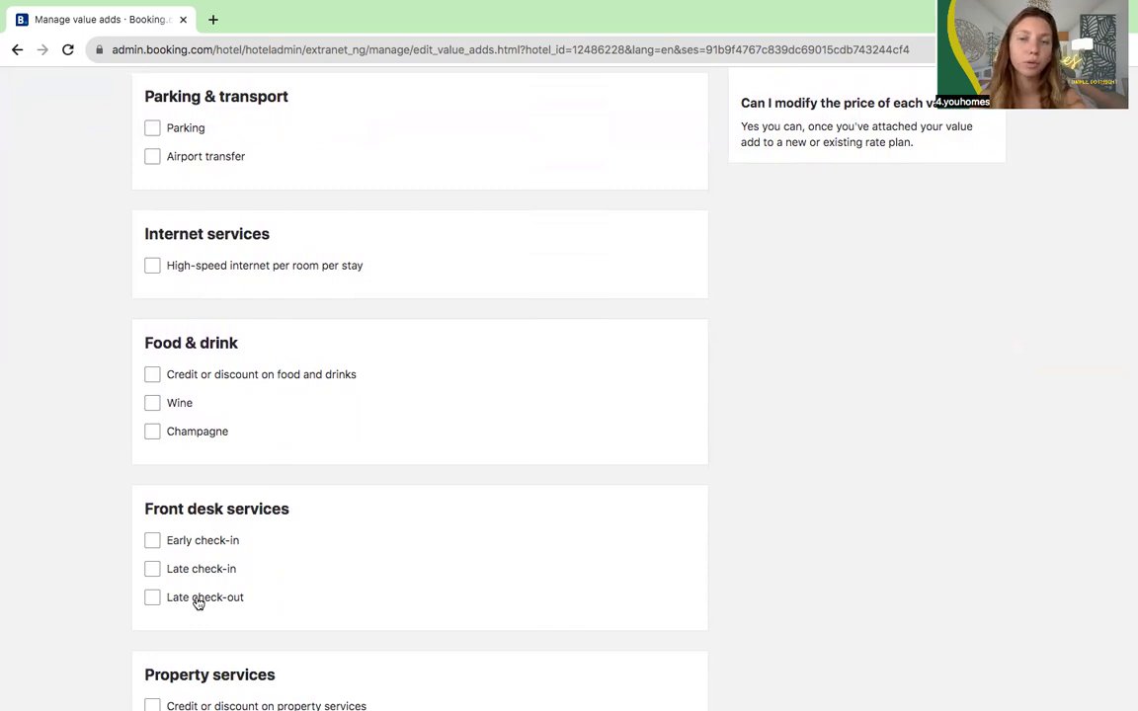
pyautogui.scroll(1, 228, 482)
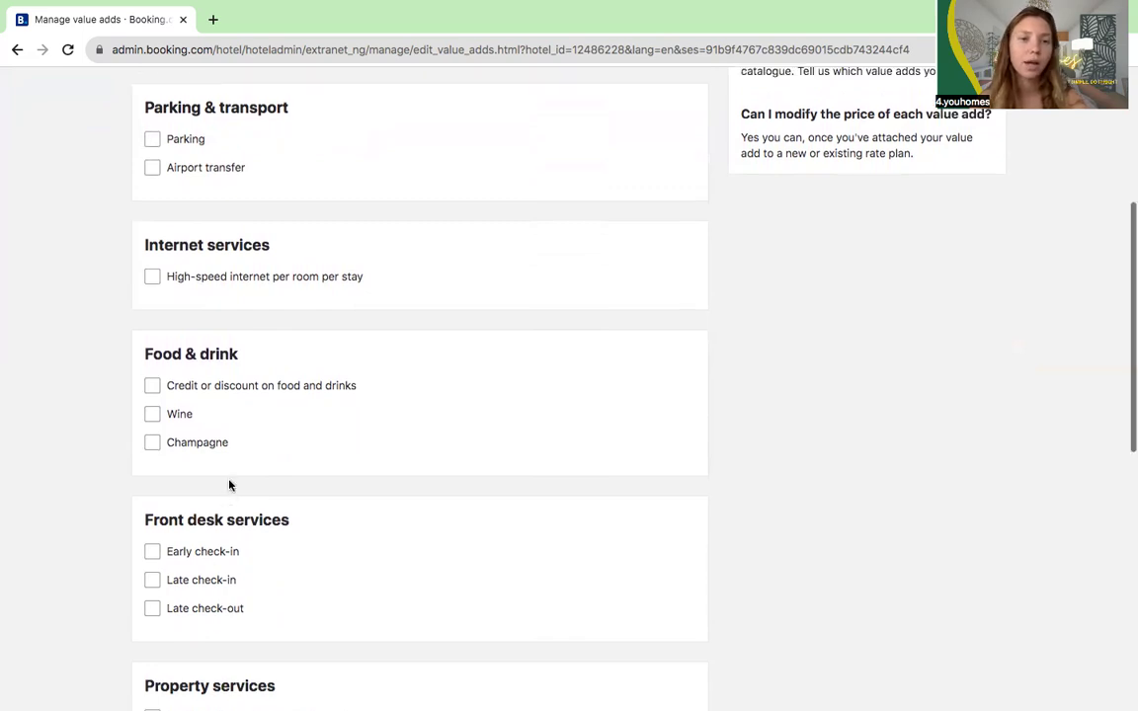
pyautogui.scroll(-3, 228, 481)
pyautogui.scroll(-1, 228, 483)
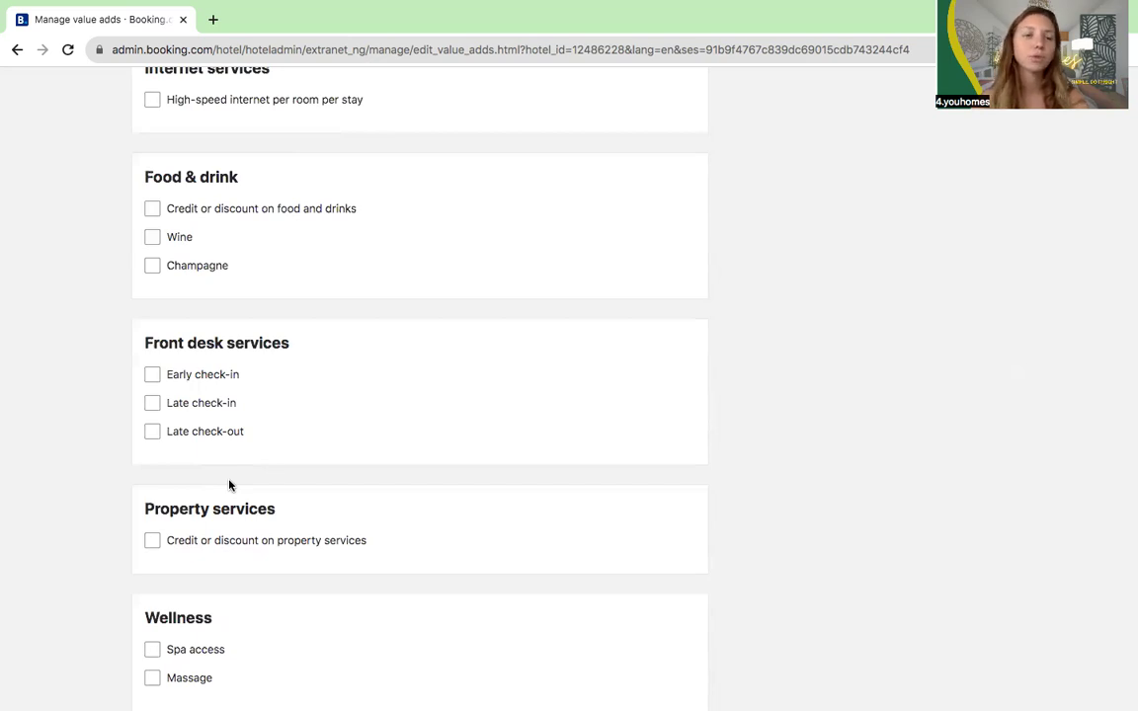
# Step: Include champagne and late check-out with the latest check-out time set to 12:00
pyautogui.click(152, 266)
pyautogui.scroll(-1, 103, 381)
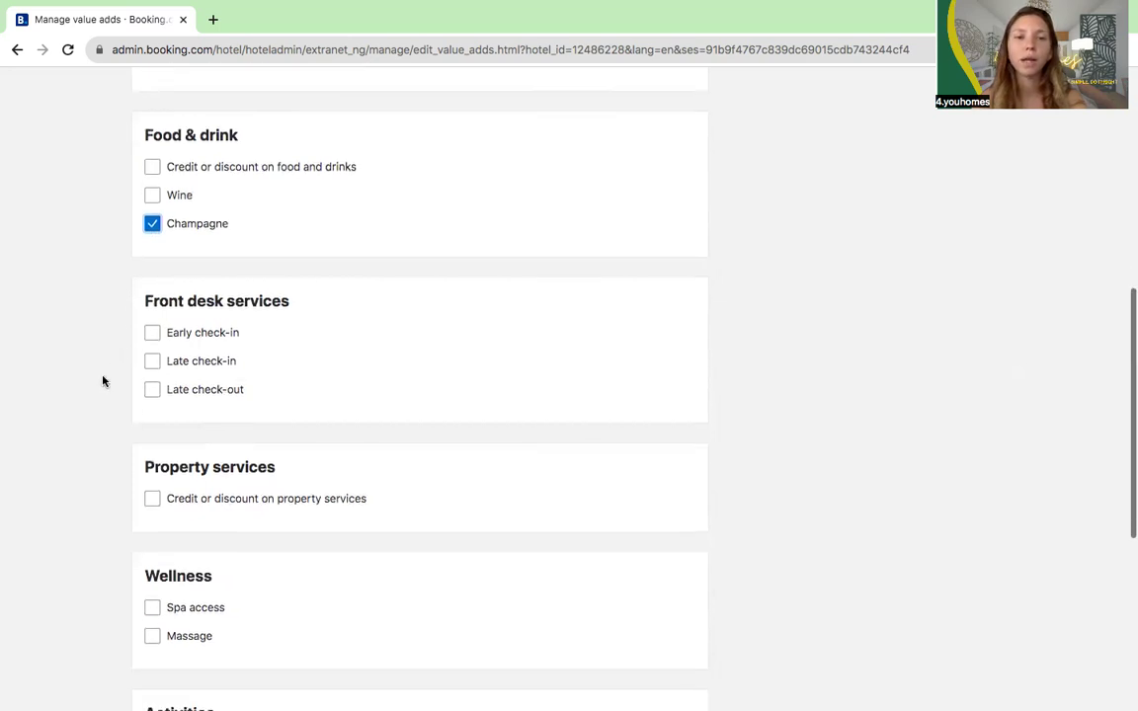
pyautogui.click(158, 393)
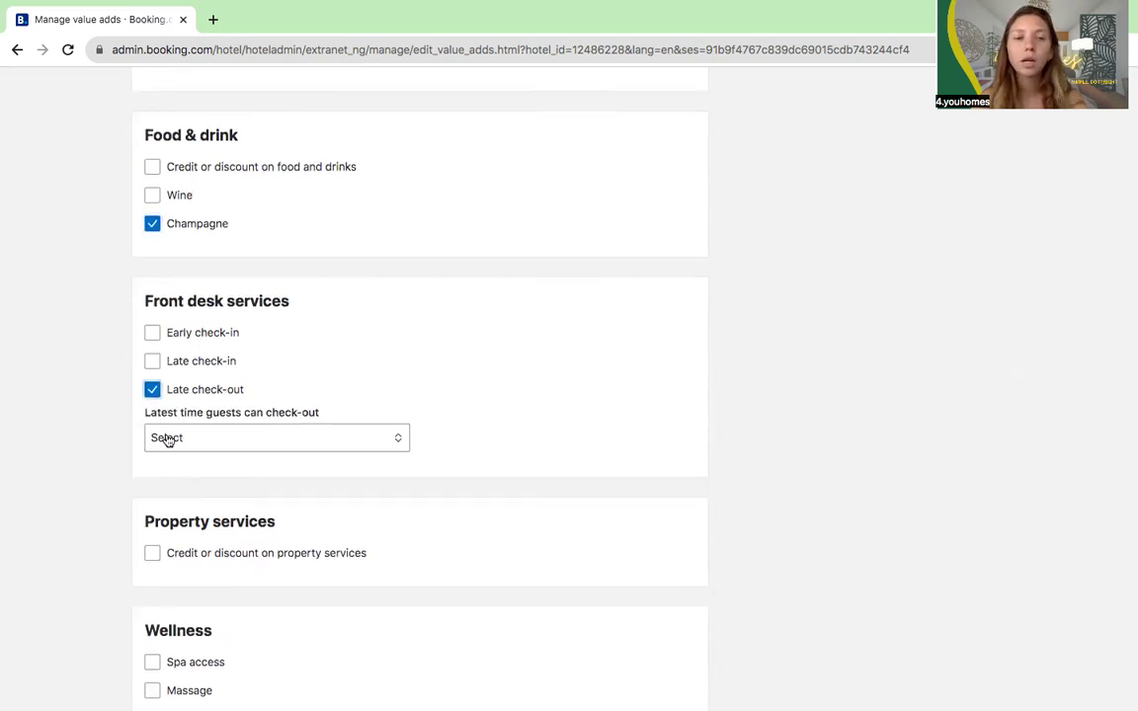
pyautogui.click(168, 438)
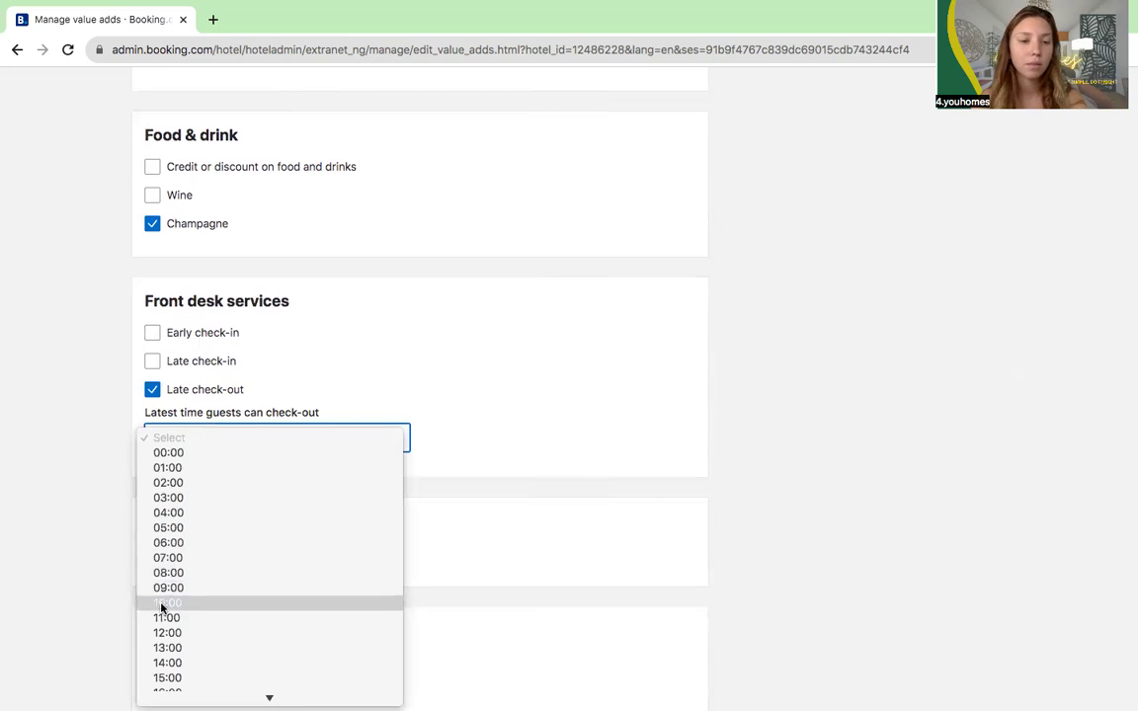
pyautogui.click(163, 633)
# Step: Name the value add package 'romantic' and save it
pyautogui.scroll(-5, 164, 561)
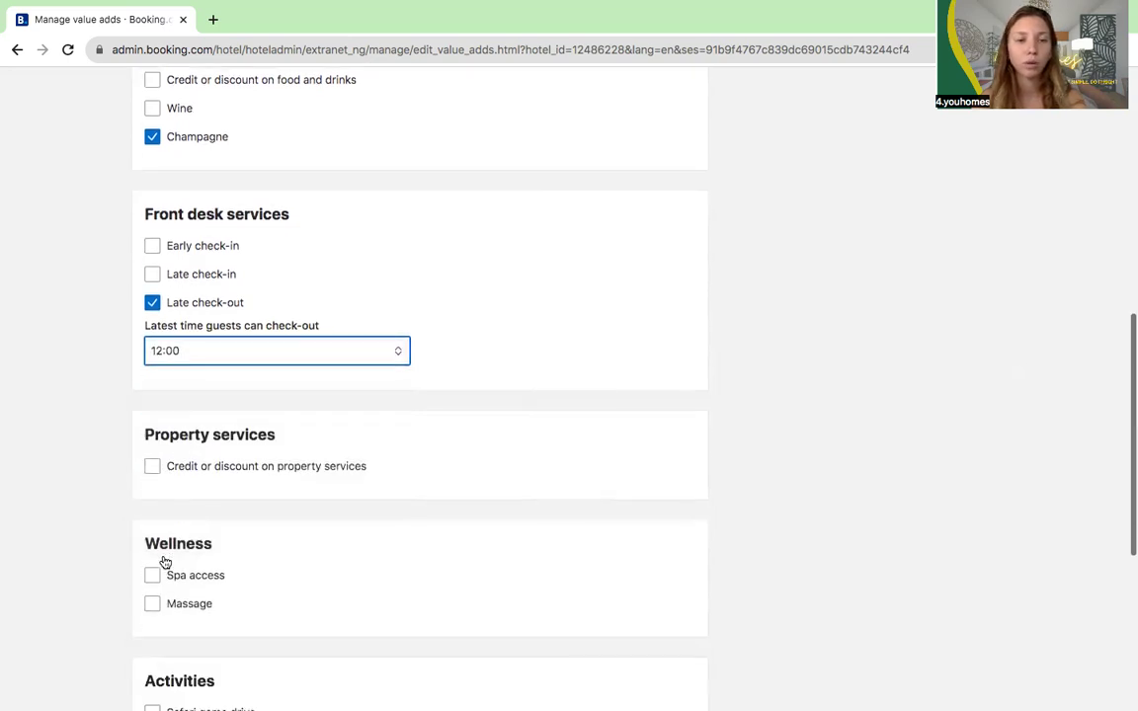
pyautogui.click(150, 554)
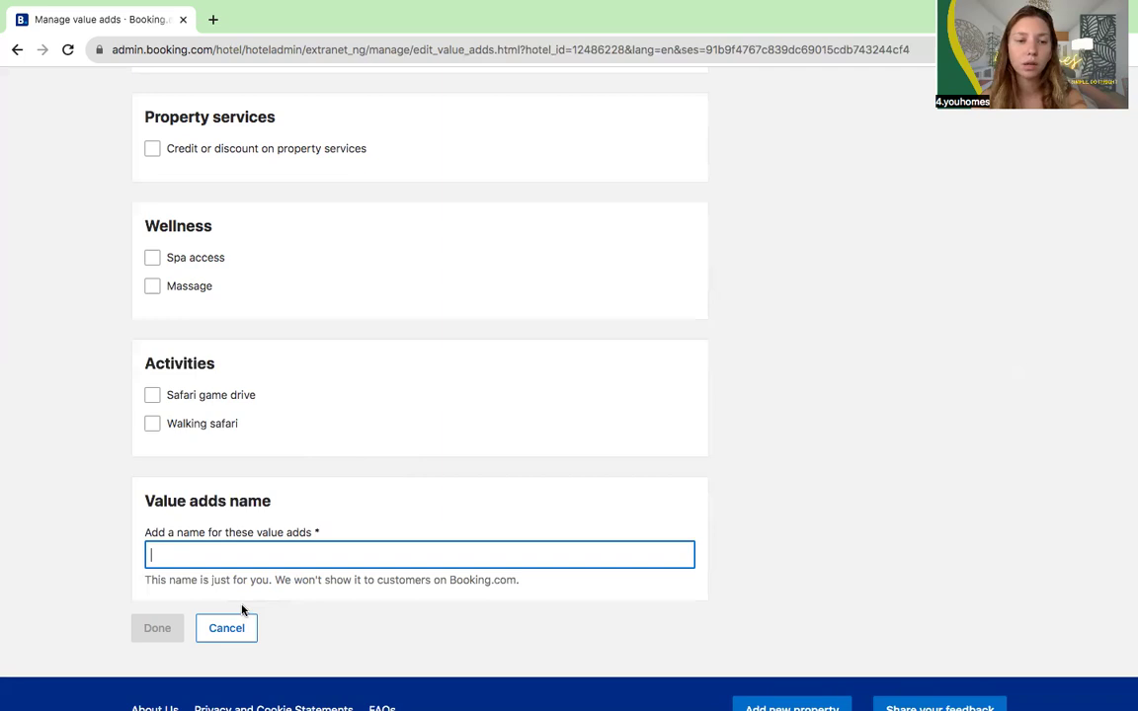
pyautogui.write('romatic')
pyautogui.click(175, 555)
pyautogui.write('n')
pyautogui.click(157, 628)
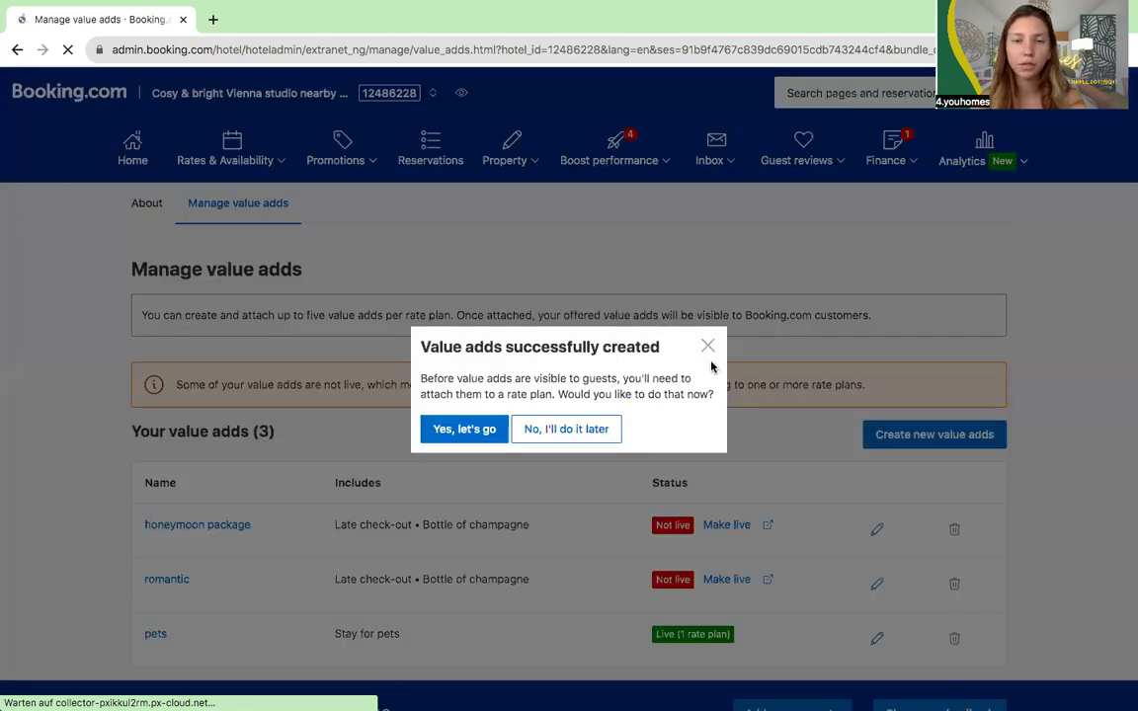
# Step: Dismiss the success message, go to rate plans via Make live, and edit Weekly Rate
pyautogui.click(707, 346)
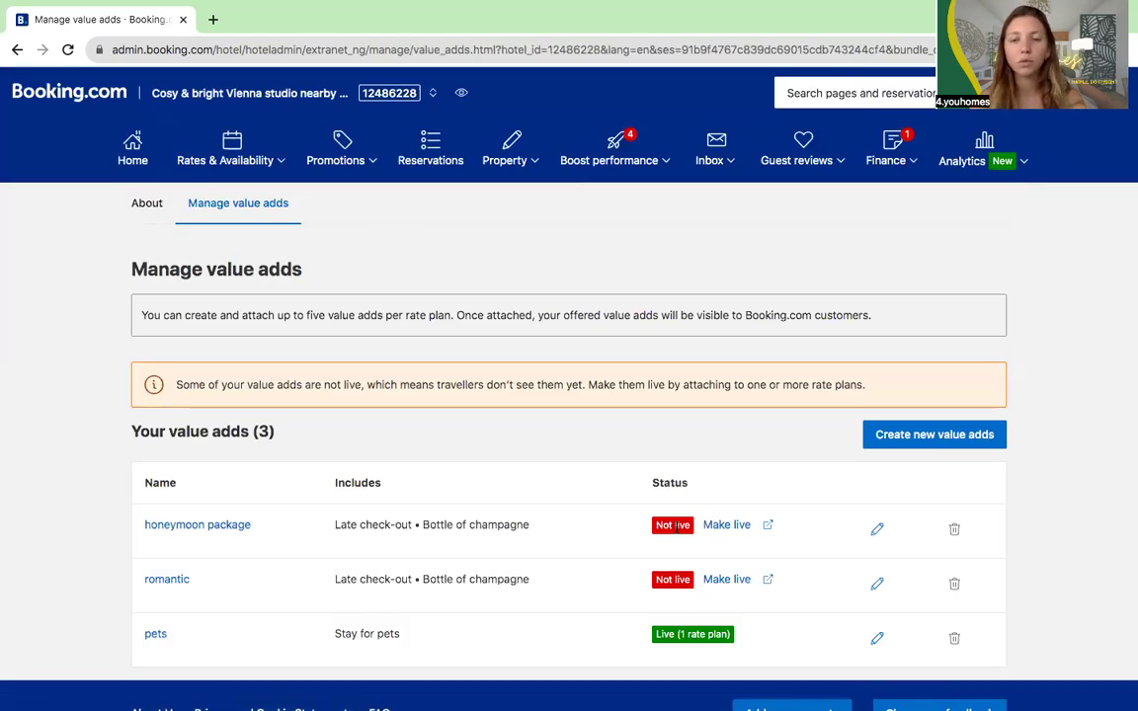
pyautogui.click(738, 524)
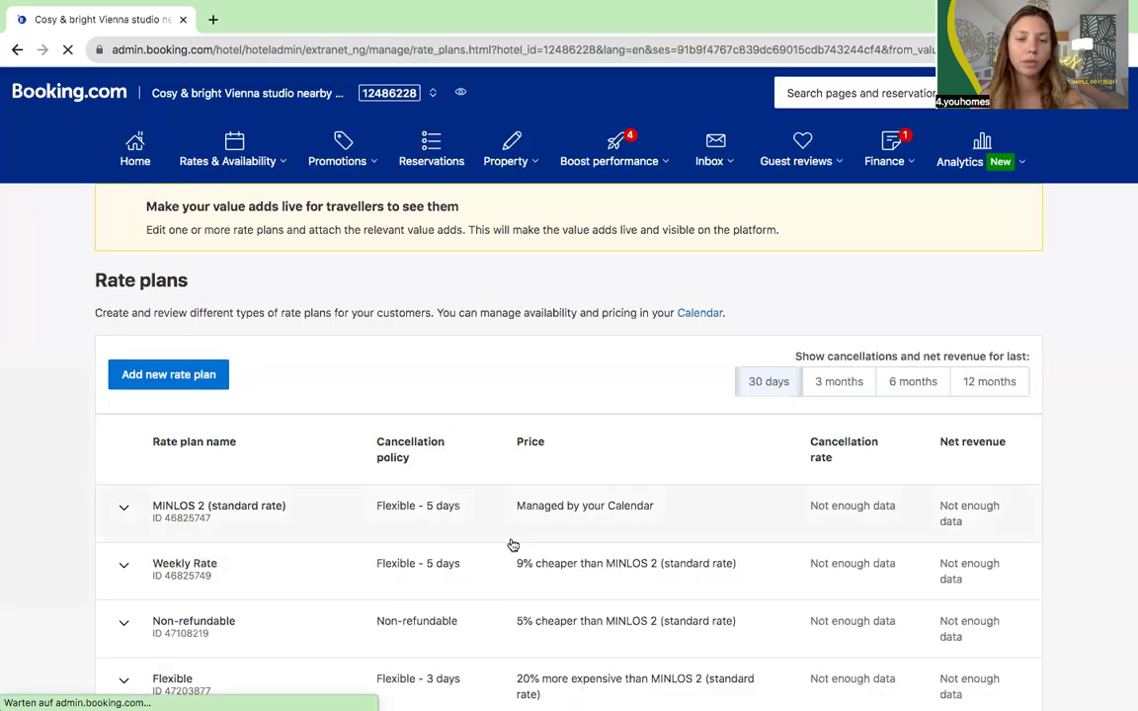
pyautogui.scroll(-3, 513, 545)
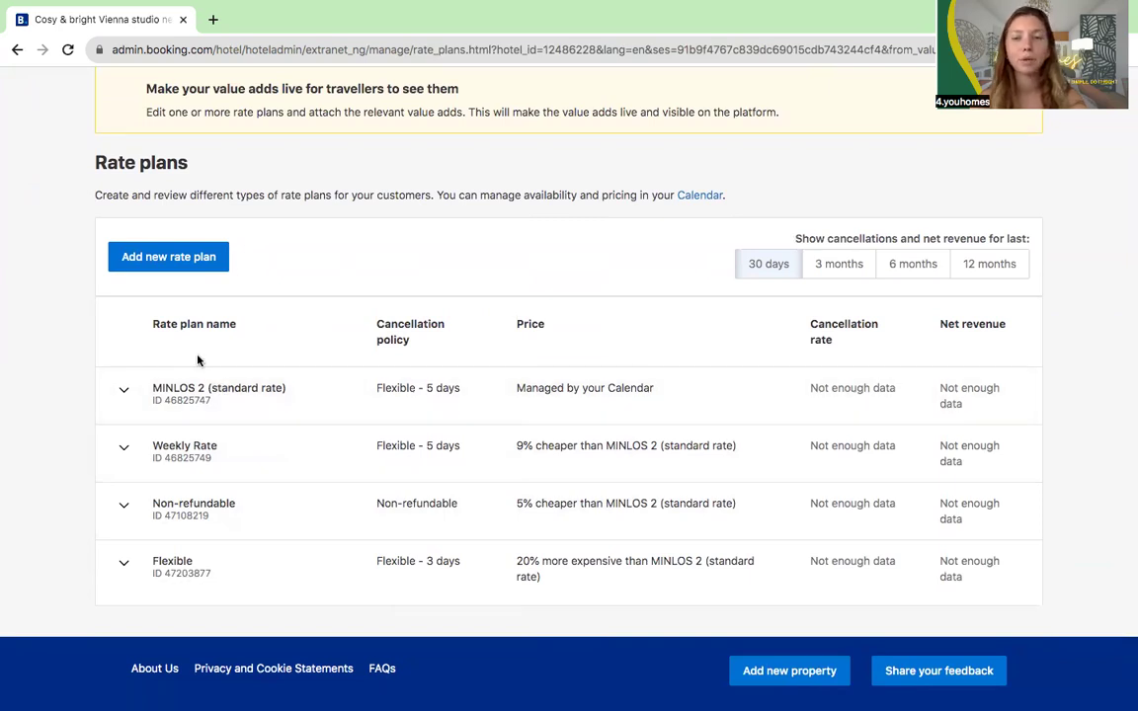
pyautogui.click(201, 448)
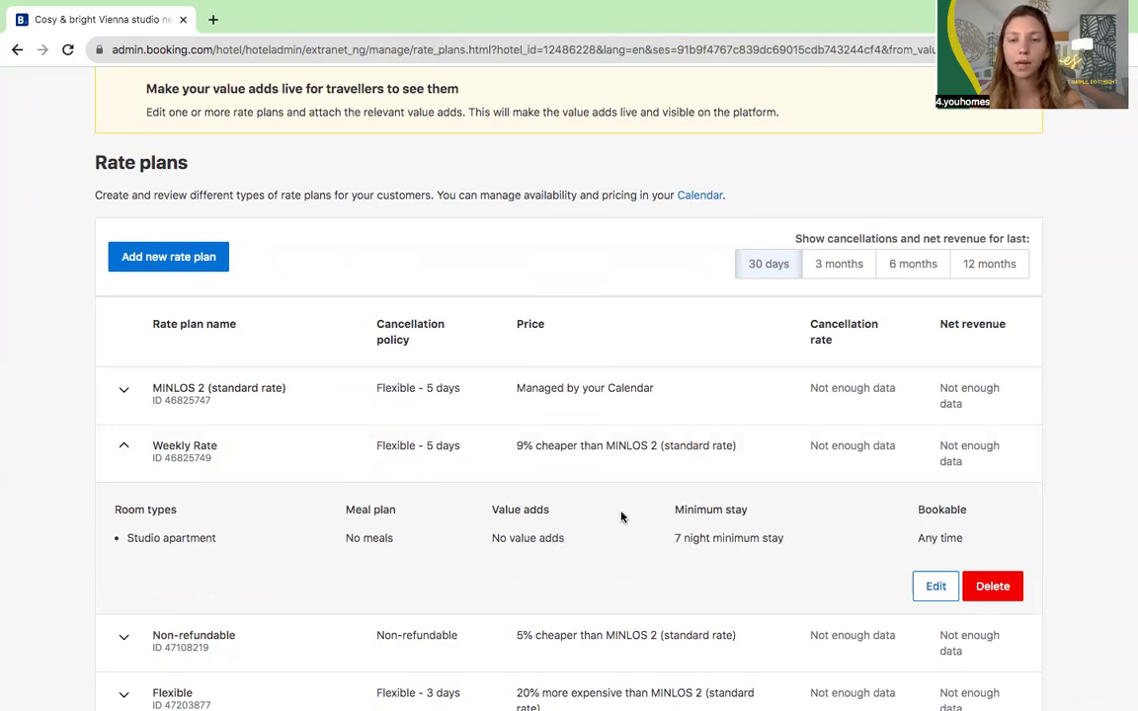
pyautogui.click(935, 585)
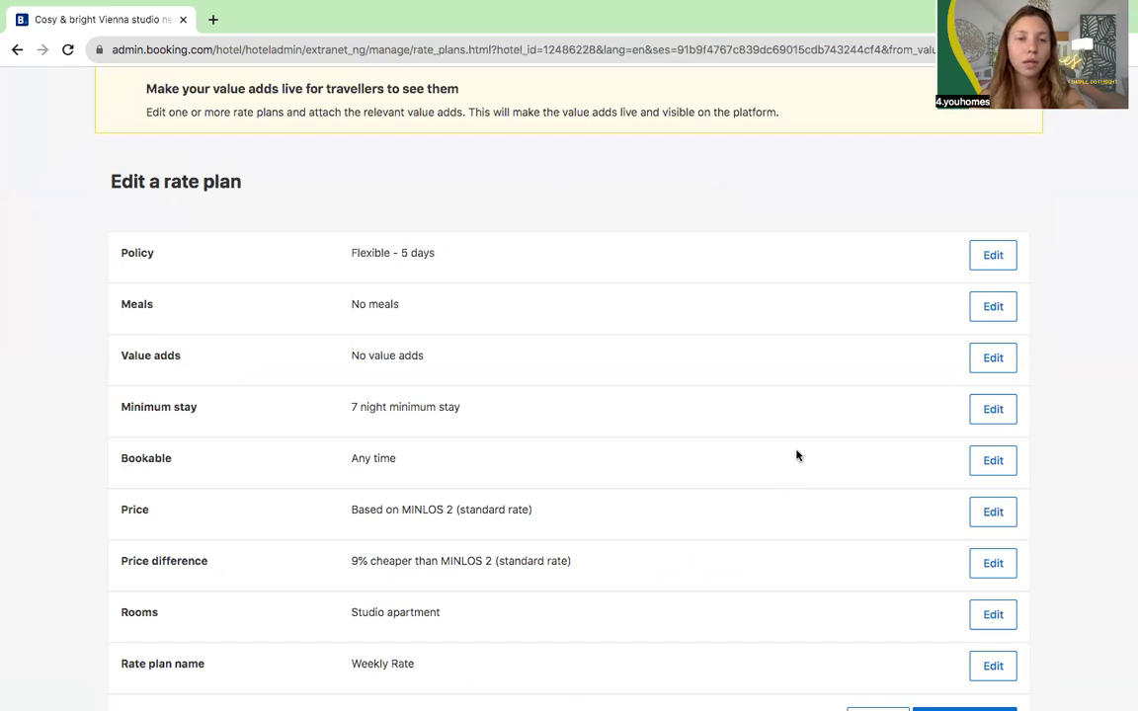
# Step: View the value add options for Weekly Rate, then cancel without saving changes
pyautogui.click(980, 359)
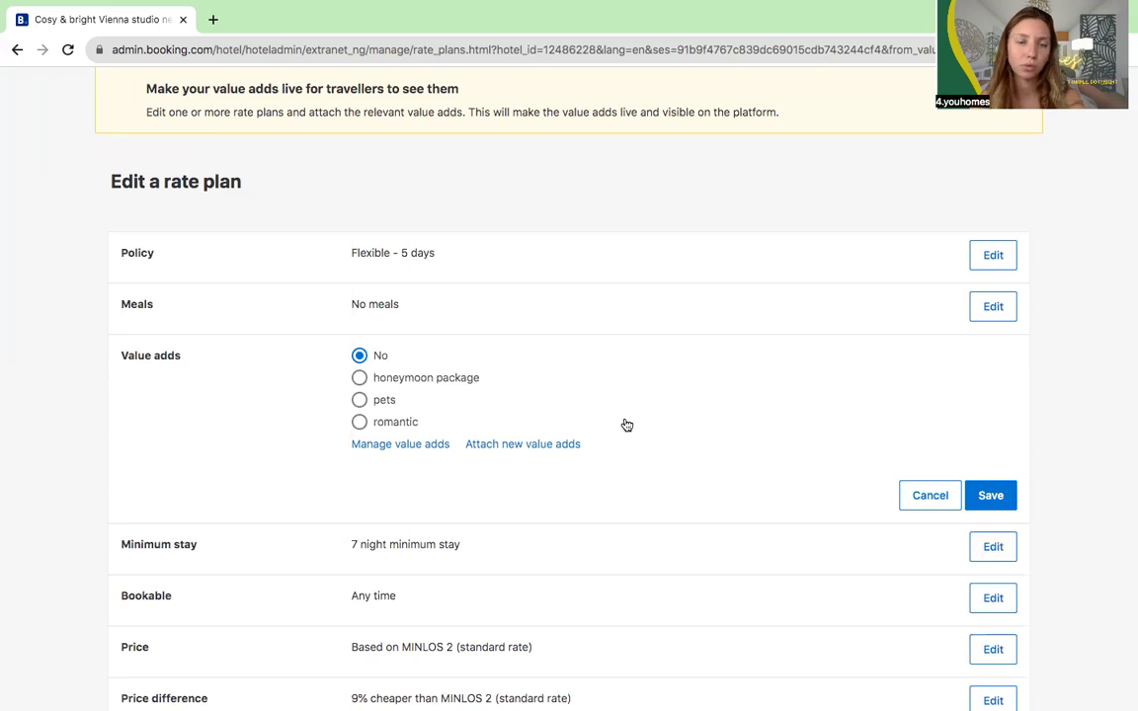
pyautogui.scroll(-1, 626, 425)
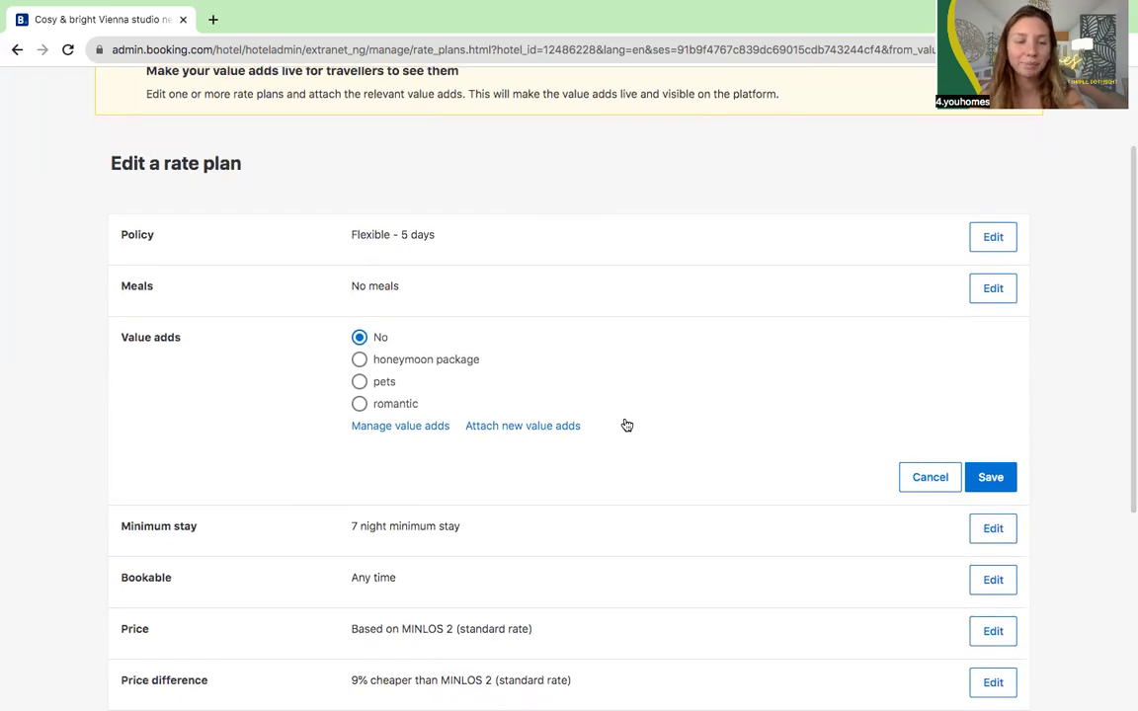
pyautogui.scroll(-2, 626, 425)
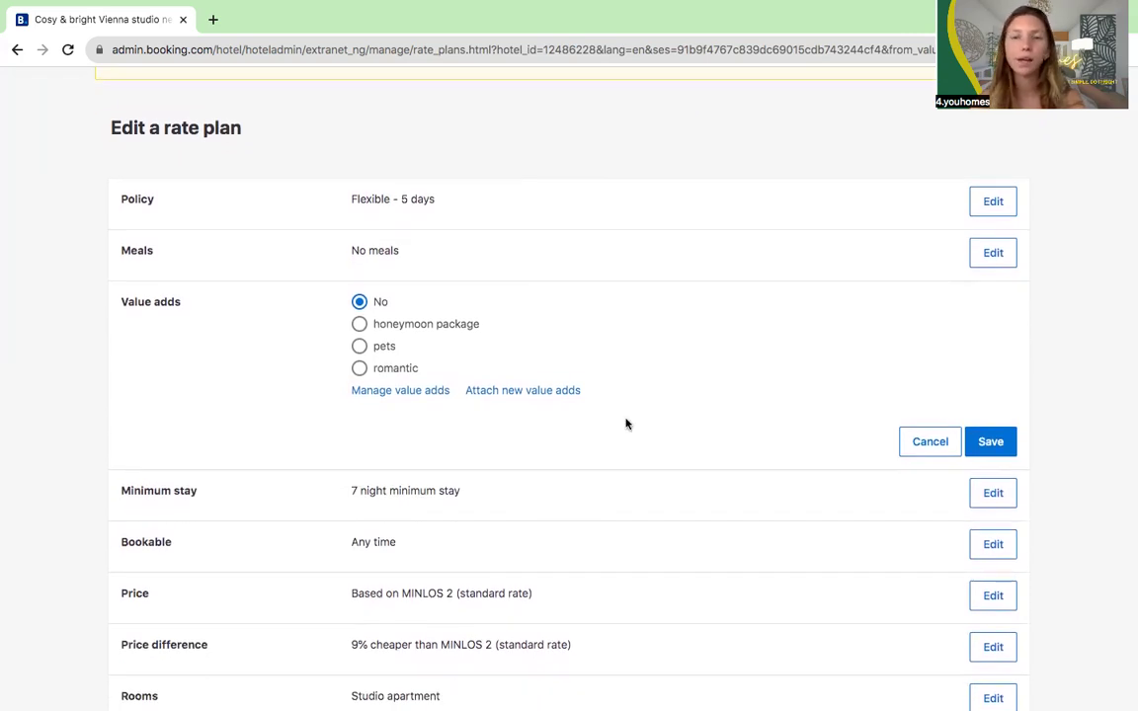
pyautogui.scroll(5, 626, 425)
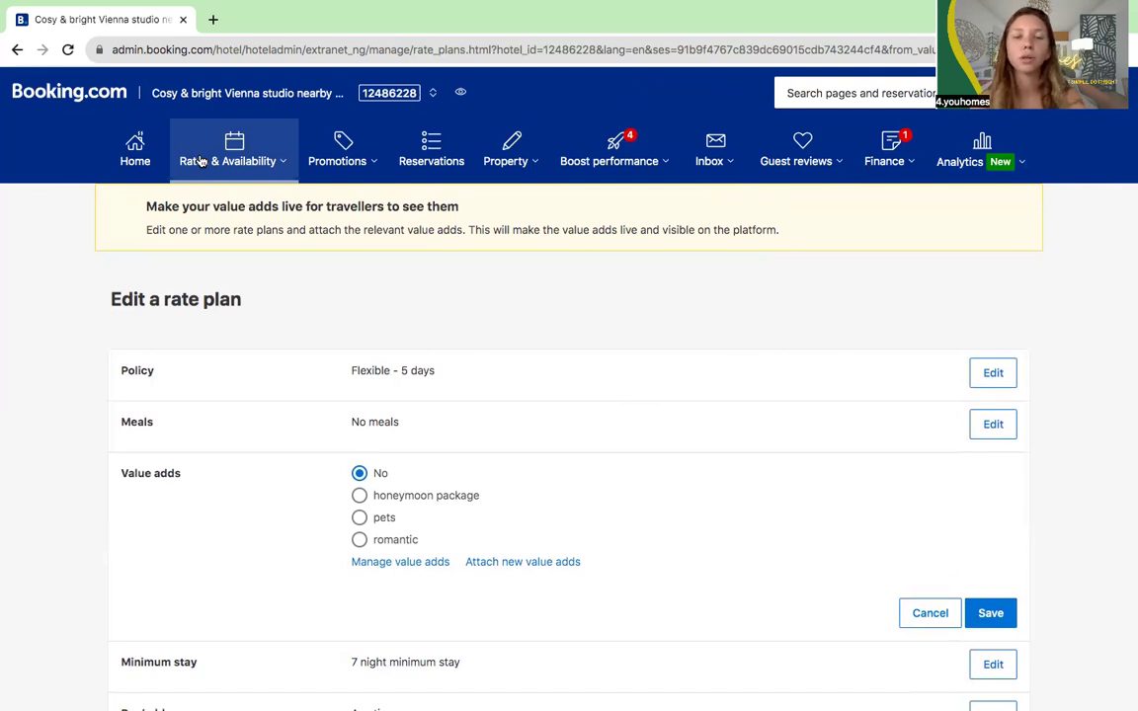
pyautogui.scroll(-5, 196, 325)
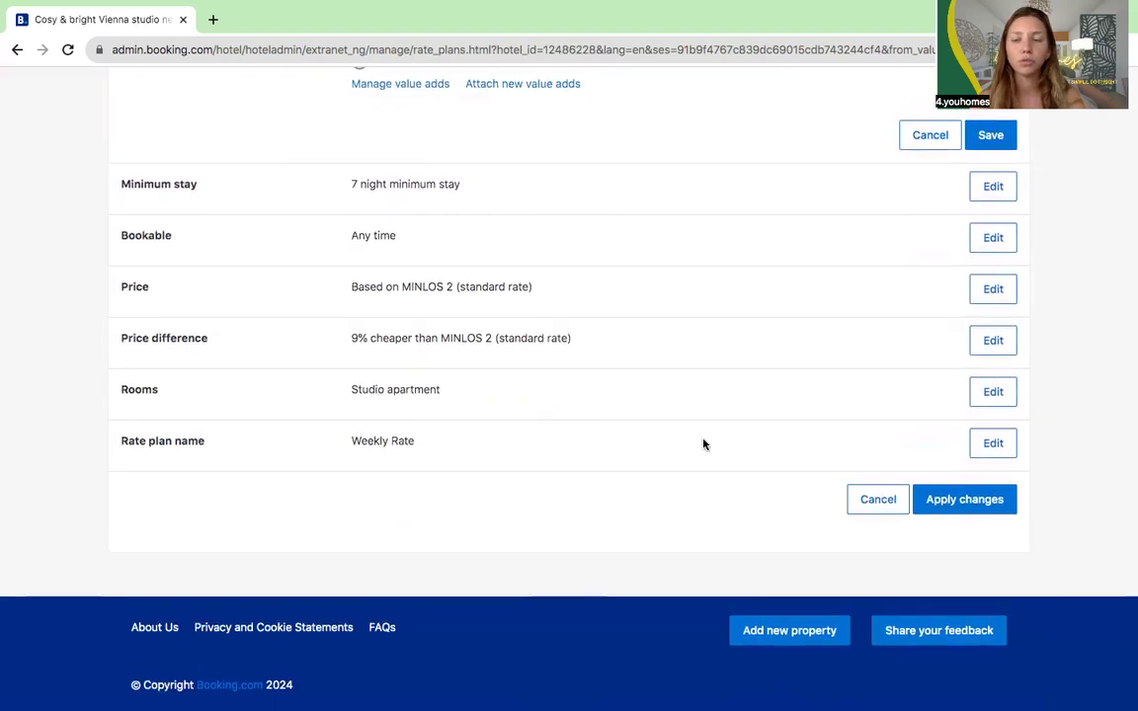
pyautogui.click(871, 503)
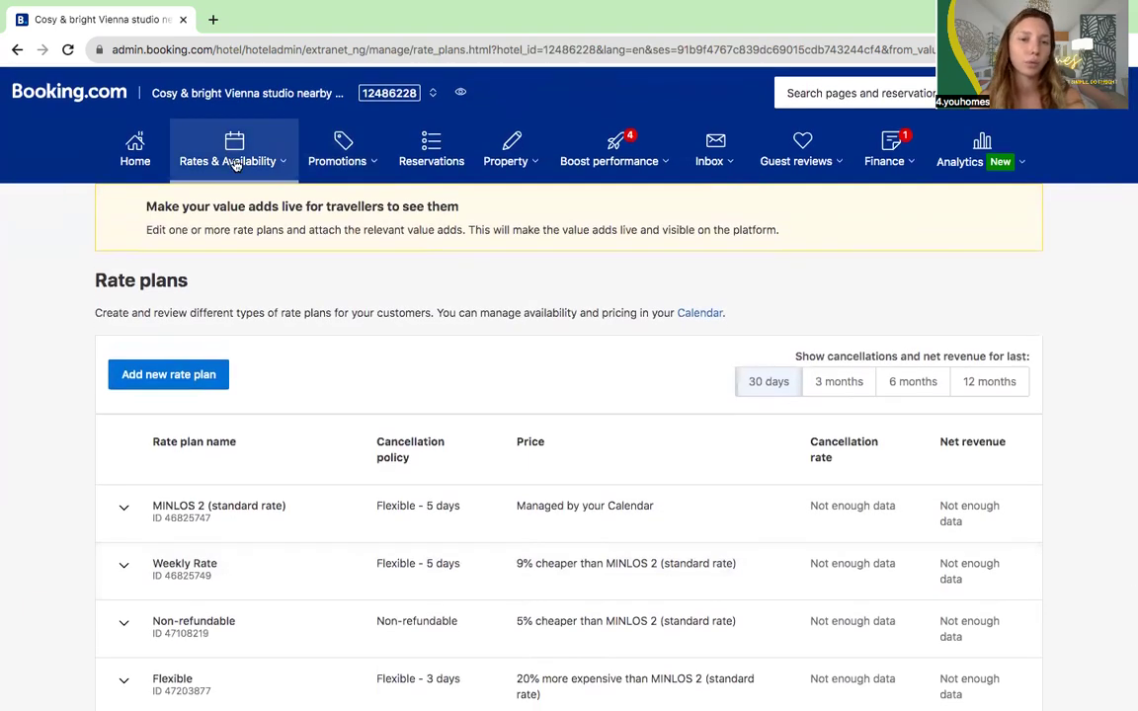
# Step: Delete the duplicate 'romantic' value add, then go to Promotions > Choose new promotion
pyautogui.click(220, 148)
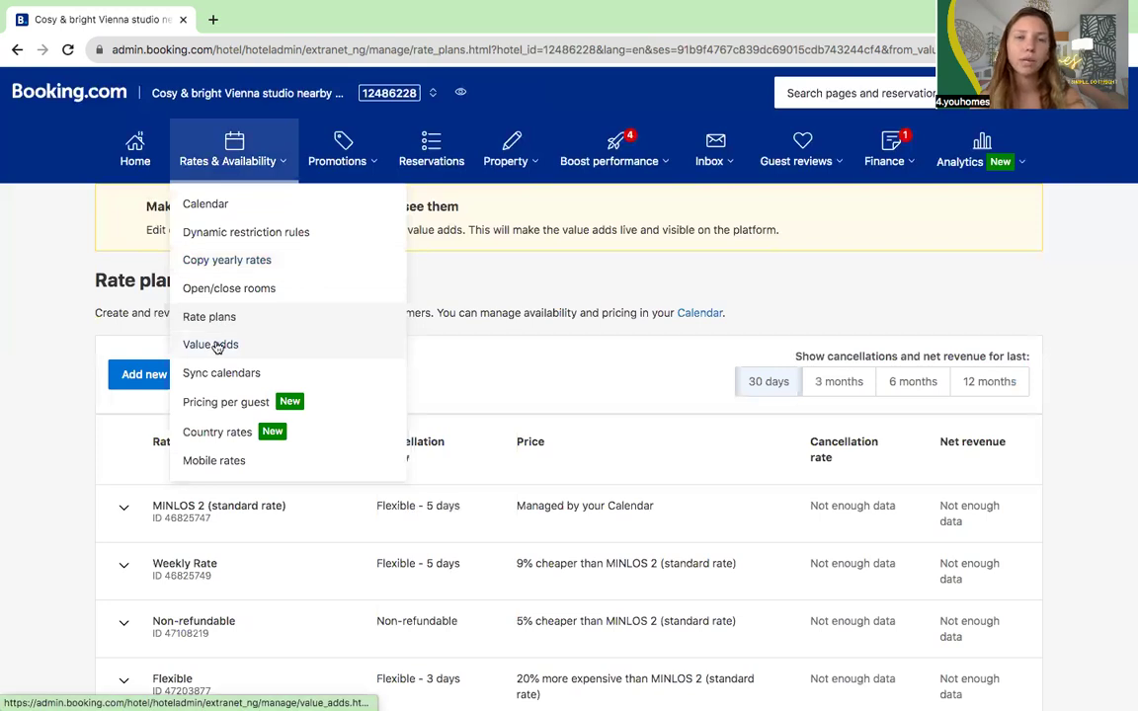
pyautogui.click(218, 347)
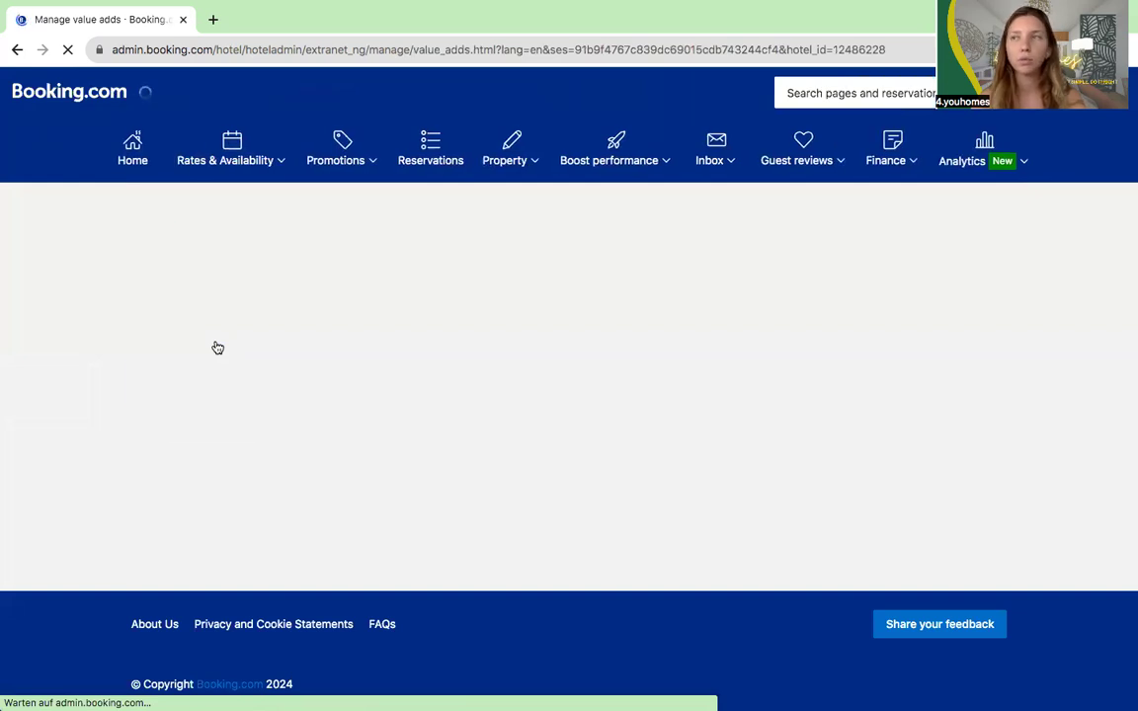
pyautogui.scroll(-2, 306, 612)
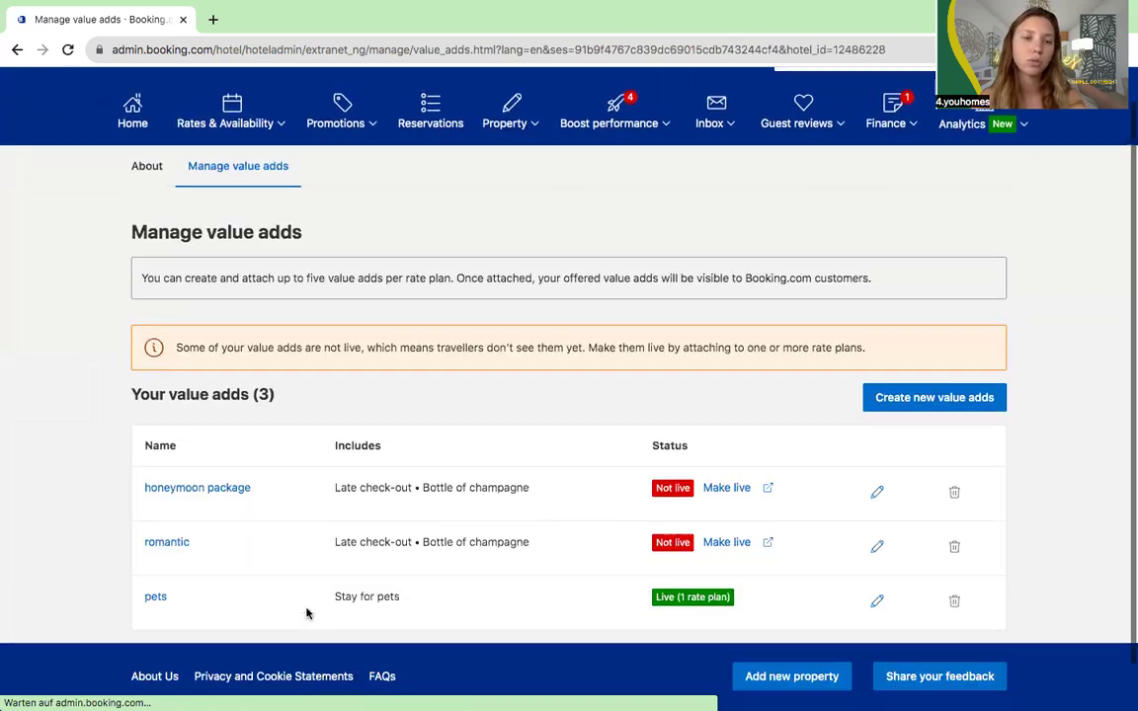
pyautogui.scroll(-1, 306, 612)
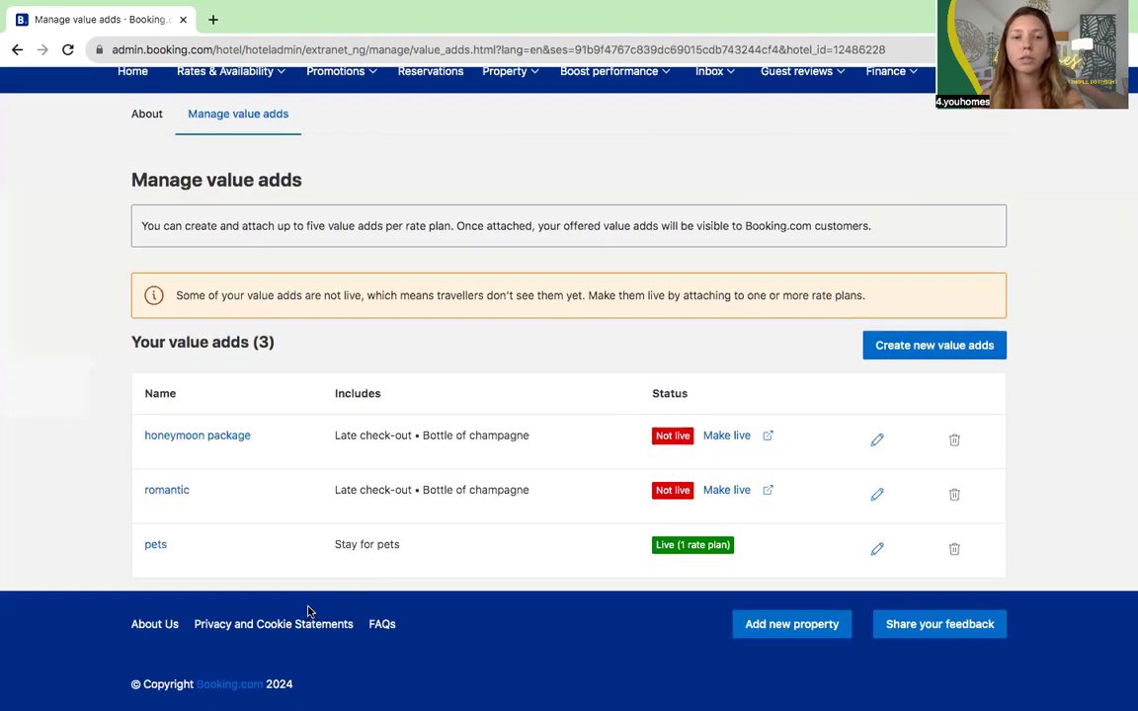
pyautogui.click(954, 493)
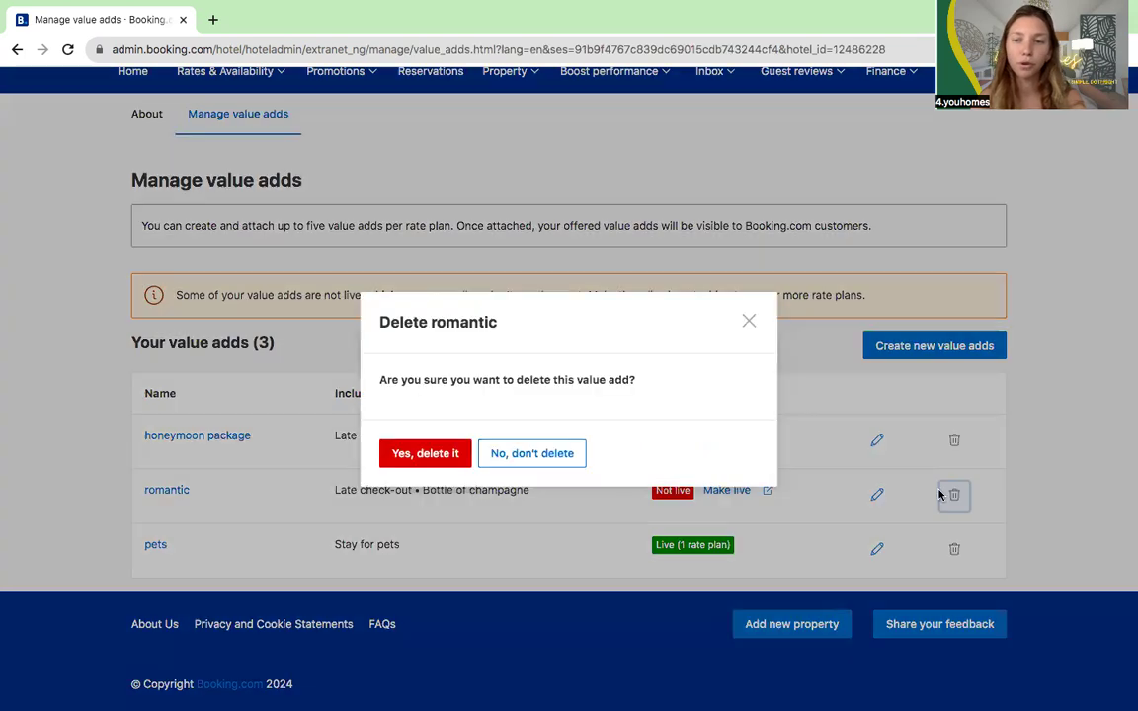
pyautogui.click(426, 453)
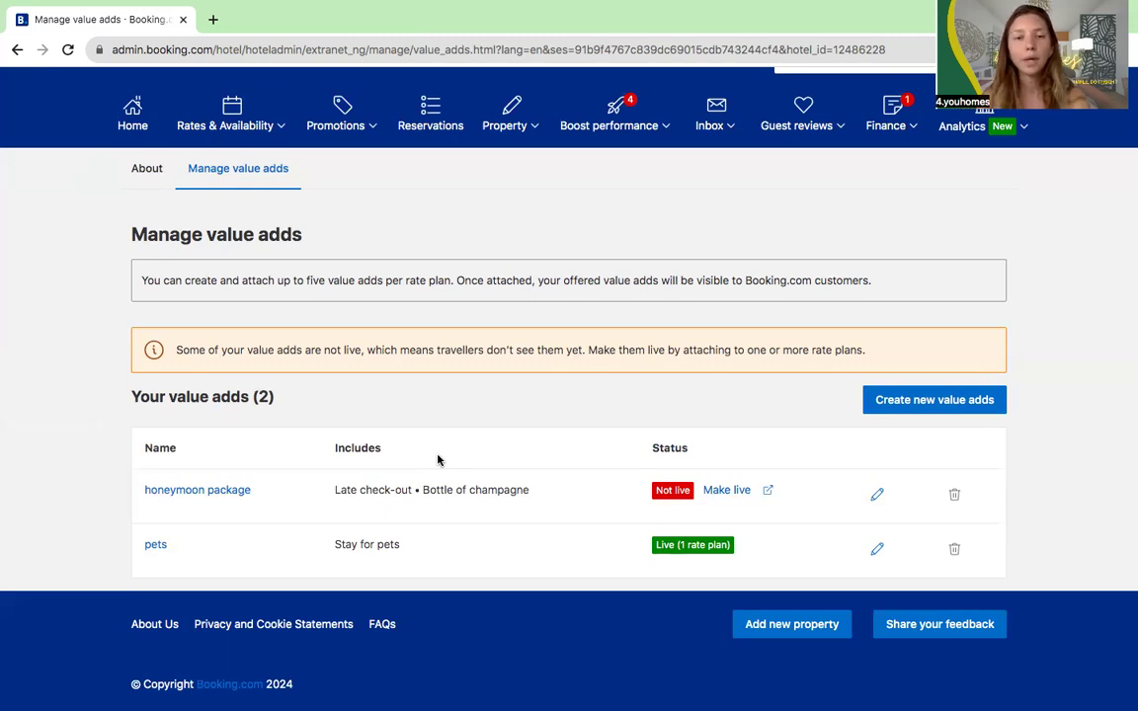
pyautogui.click(355, 129)
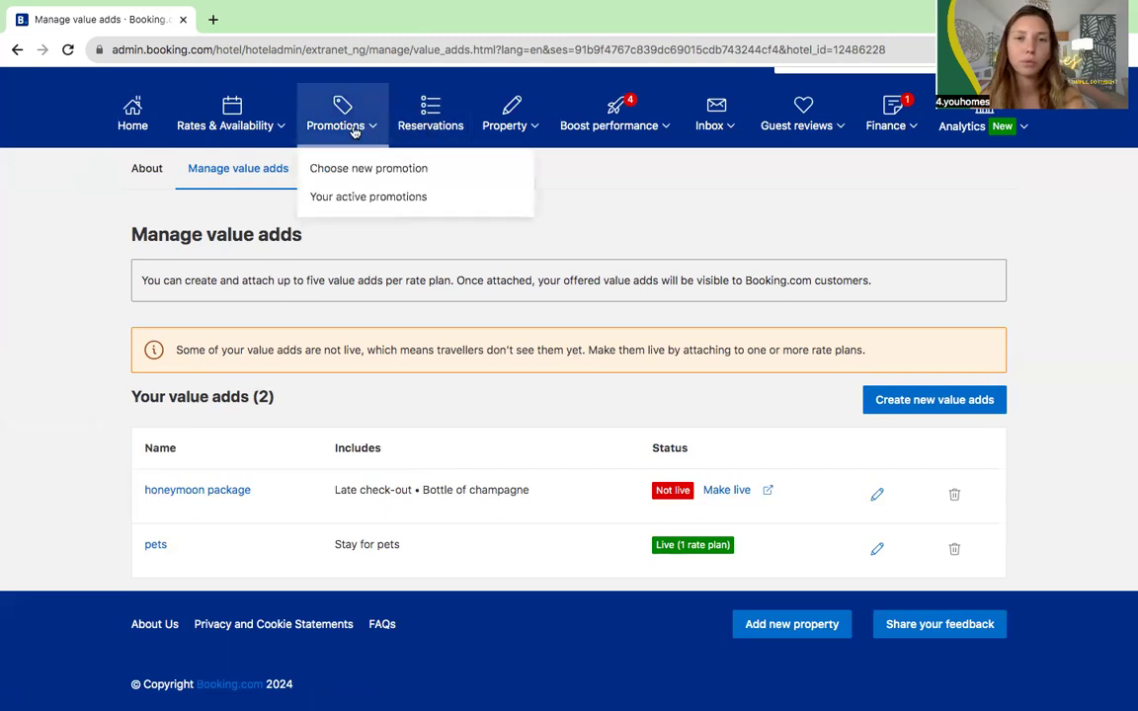
pyautogui.click(347, 179)
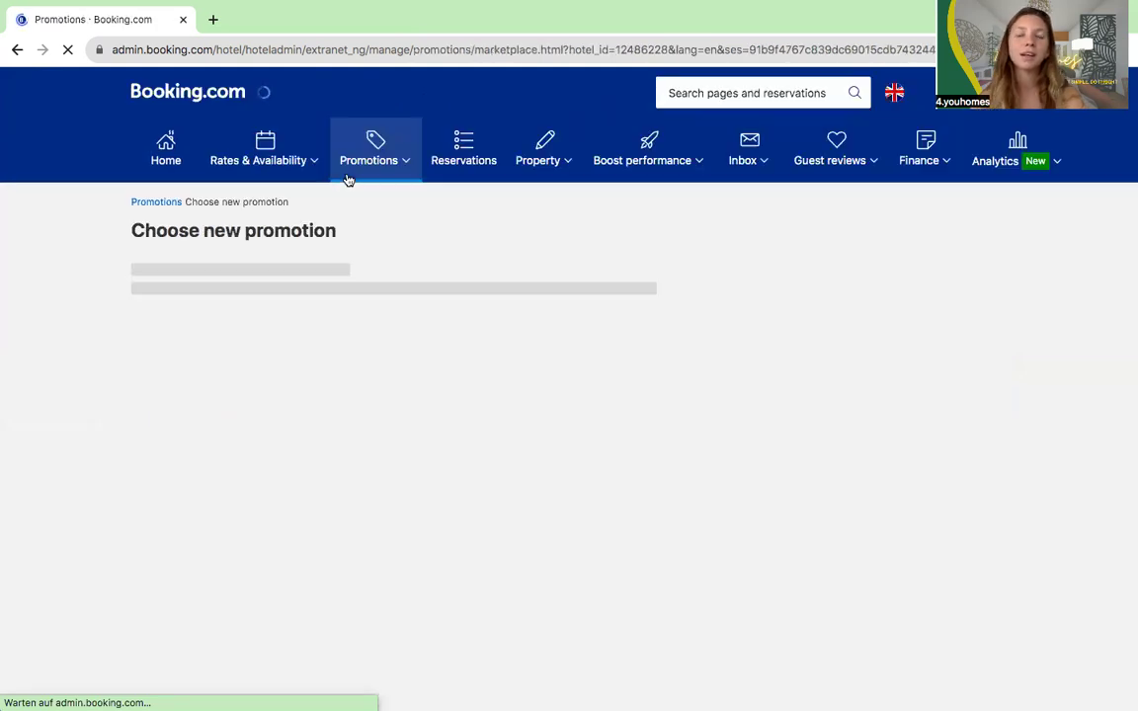